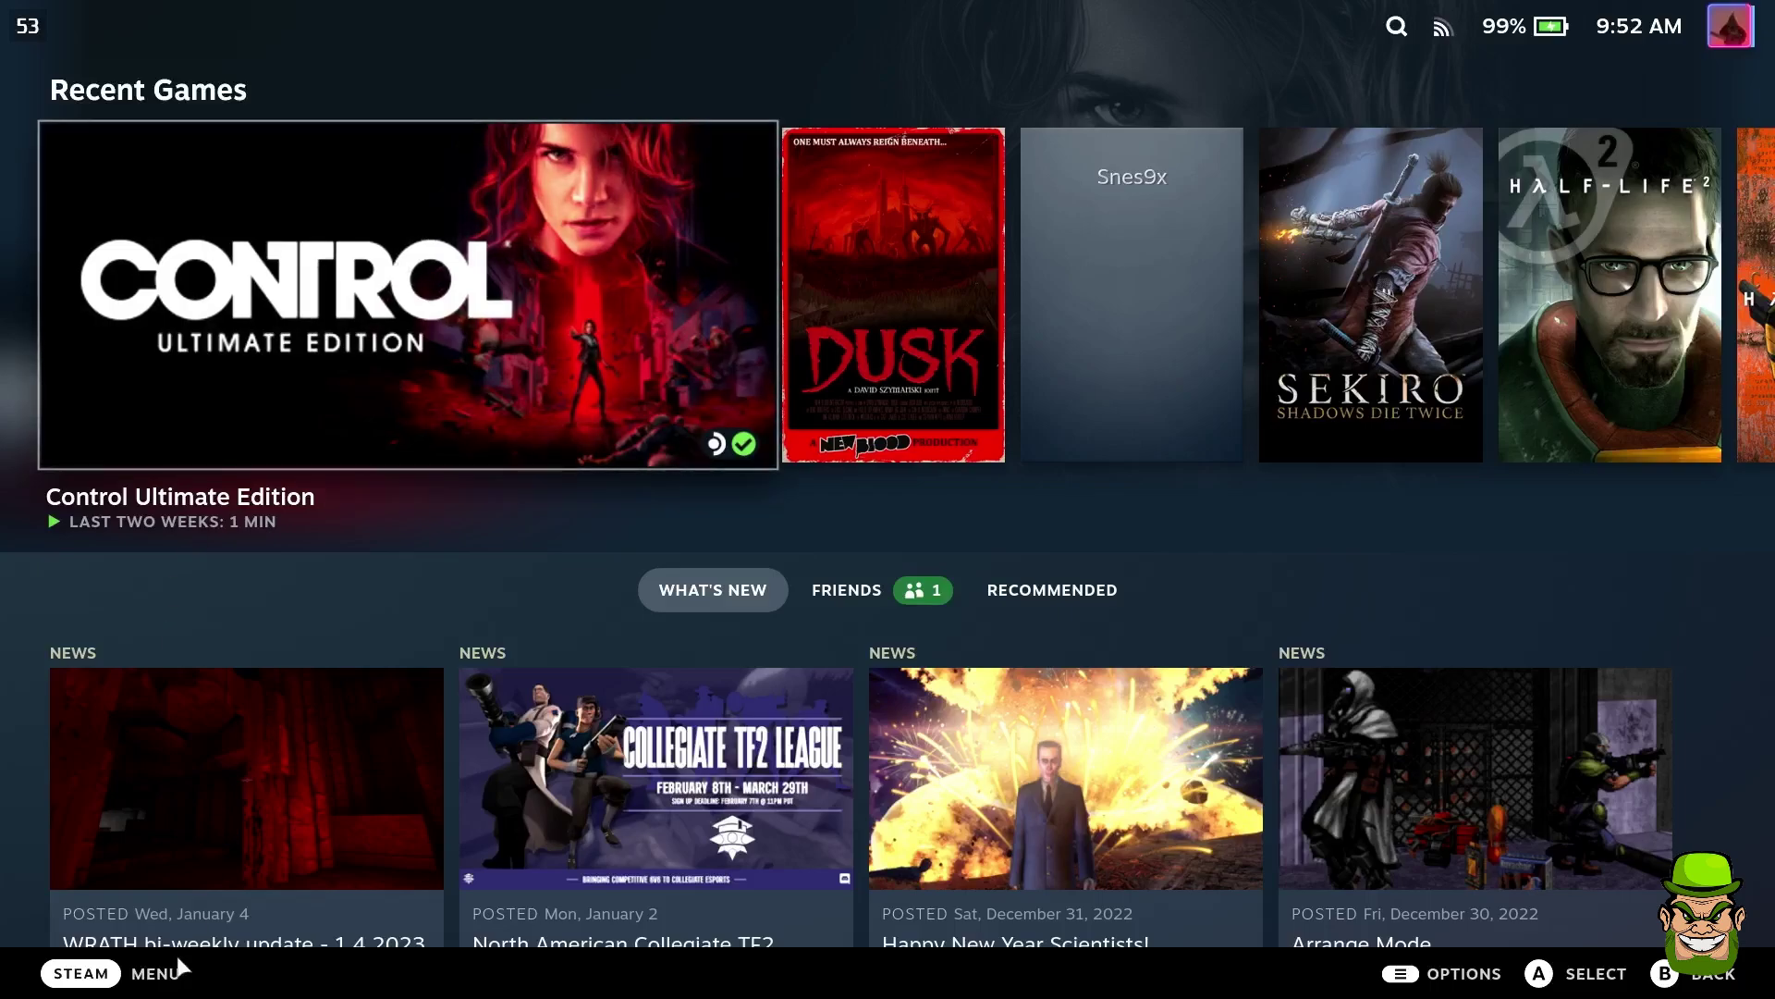
# Step: Switch the Steam Deck from Gaming Mode to the desktop
pyautogui.click(68, 980)
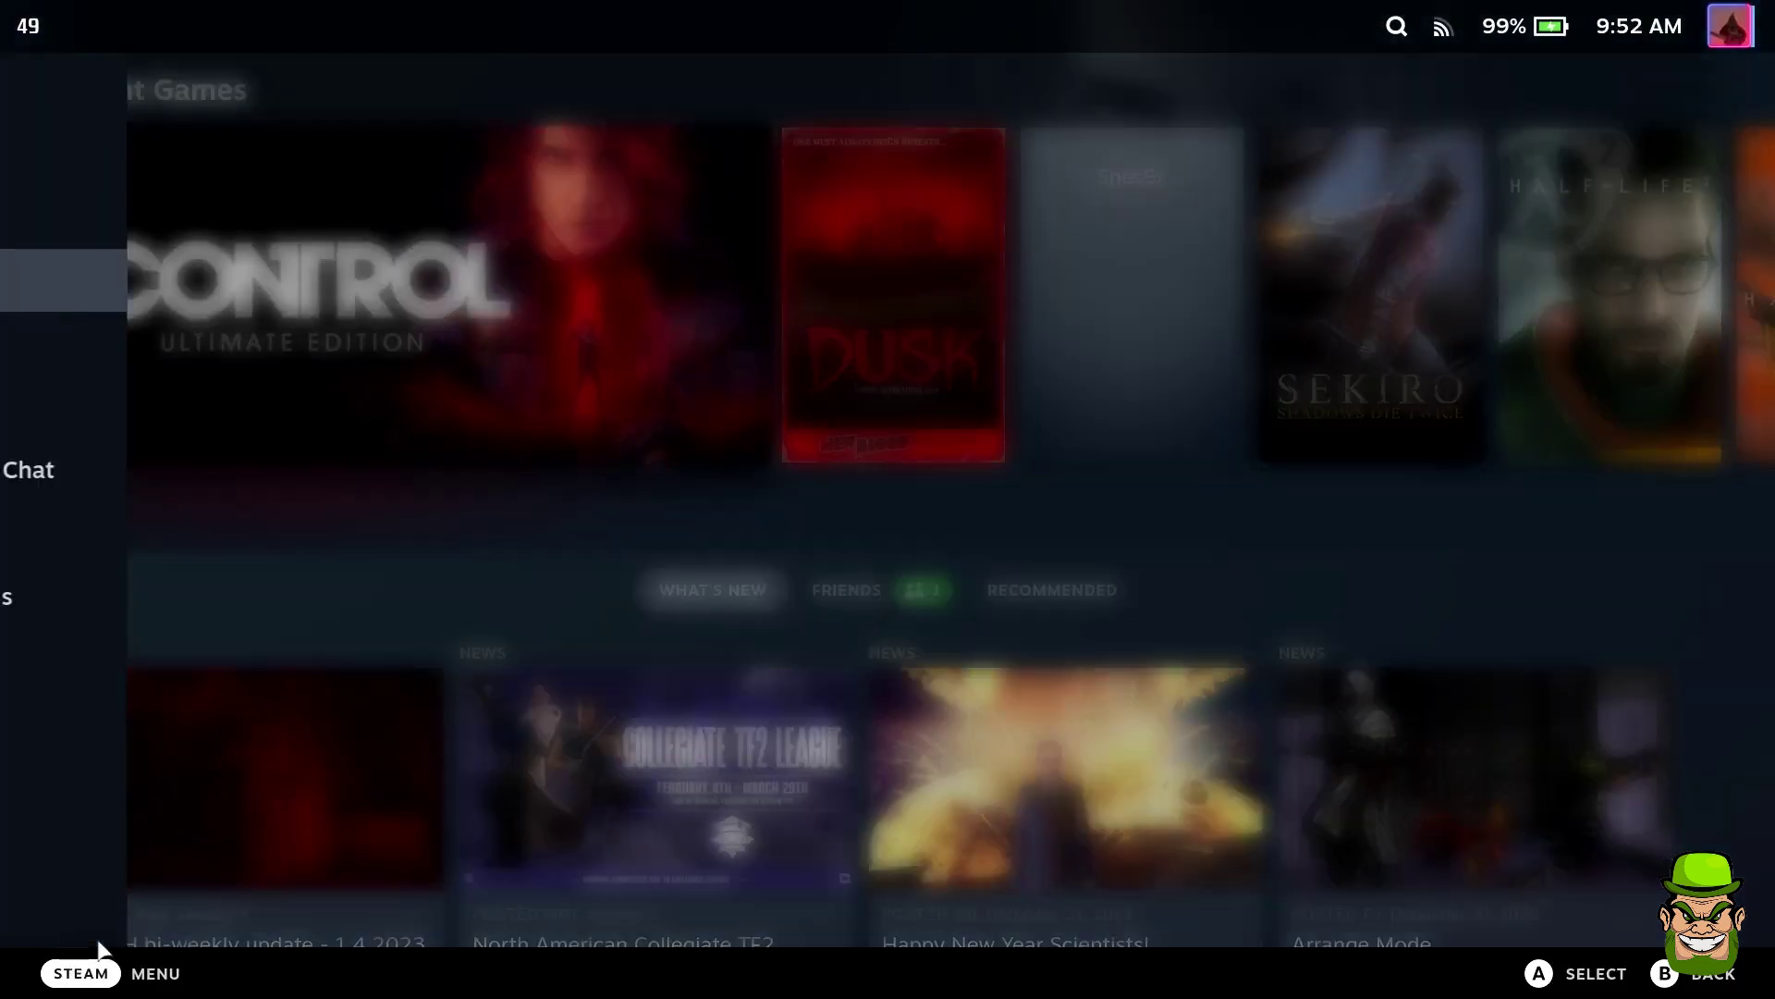
pyautogui.click(114, 732)
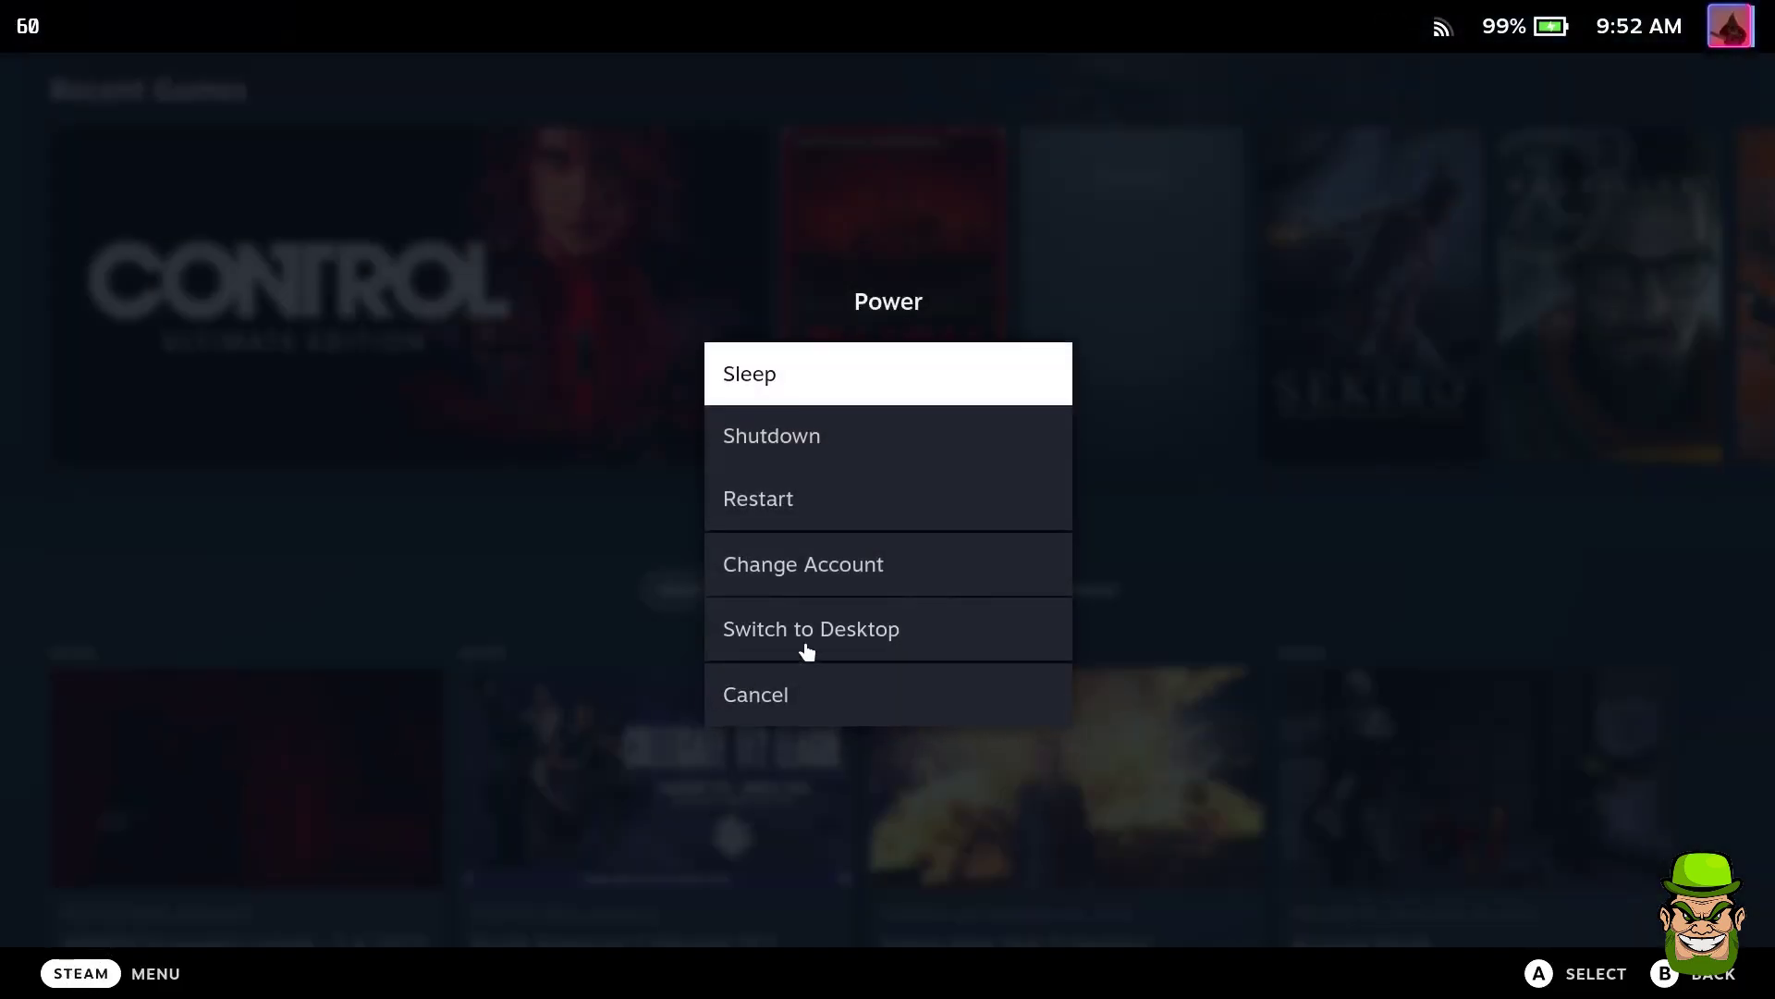
pyautogui.click(801, 638)
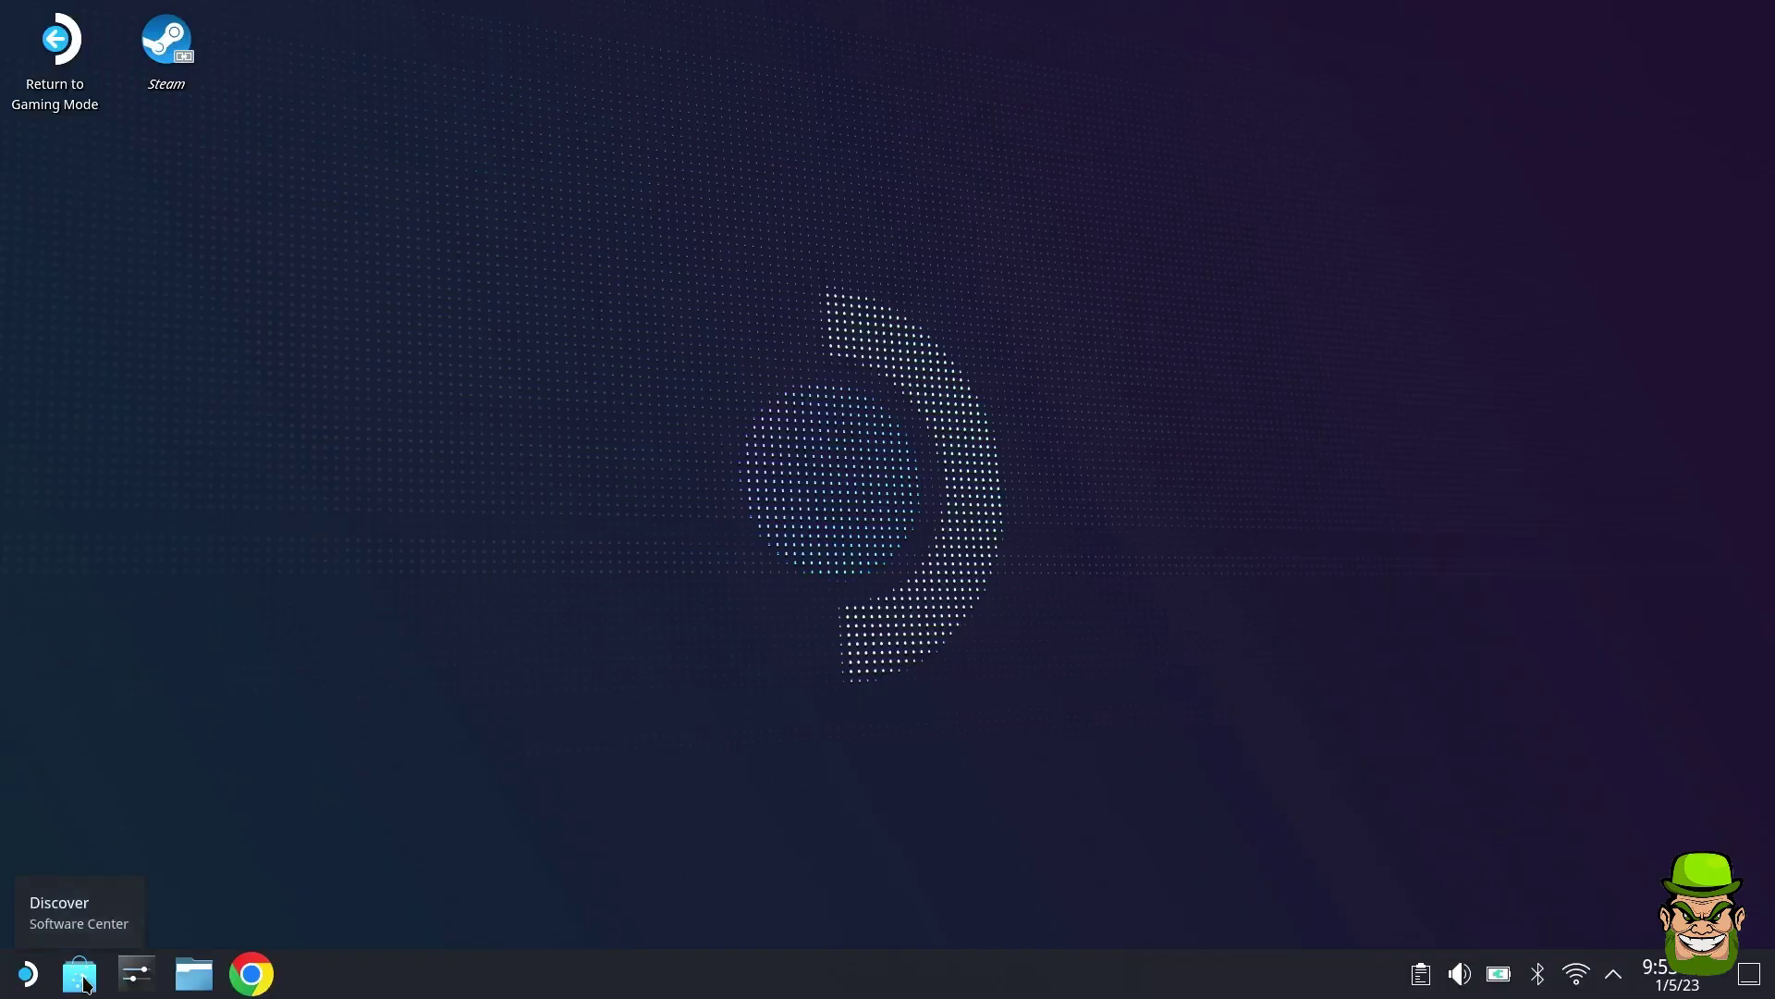
# Step: Search the Discover software center for "heroic games" to check for the launcher, and close Discover
pyautogui.click(84, 984)
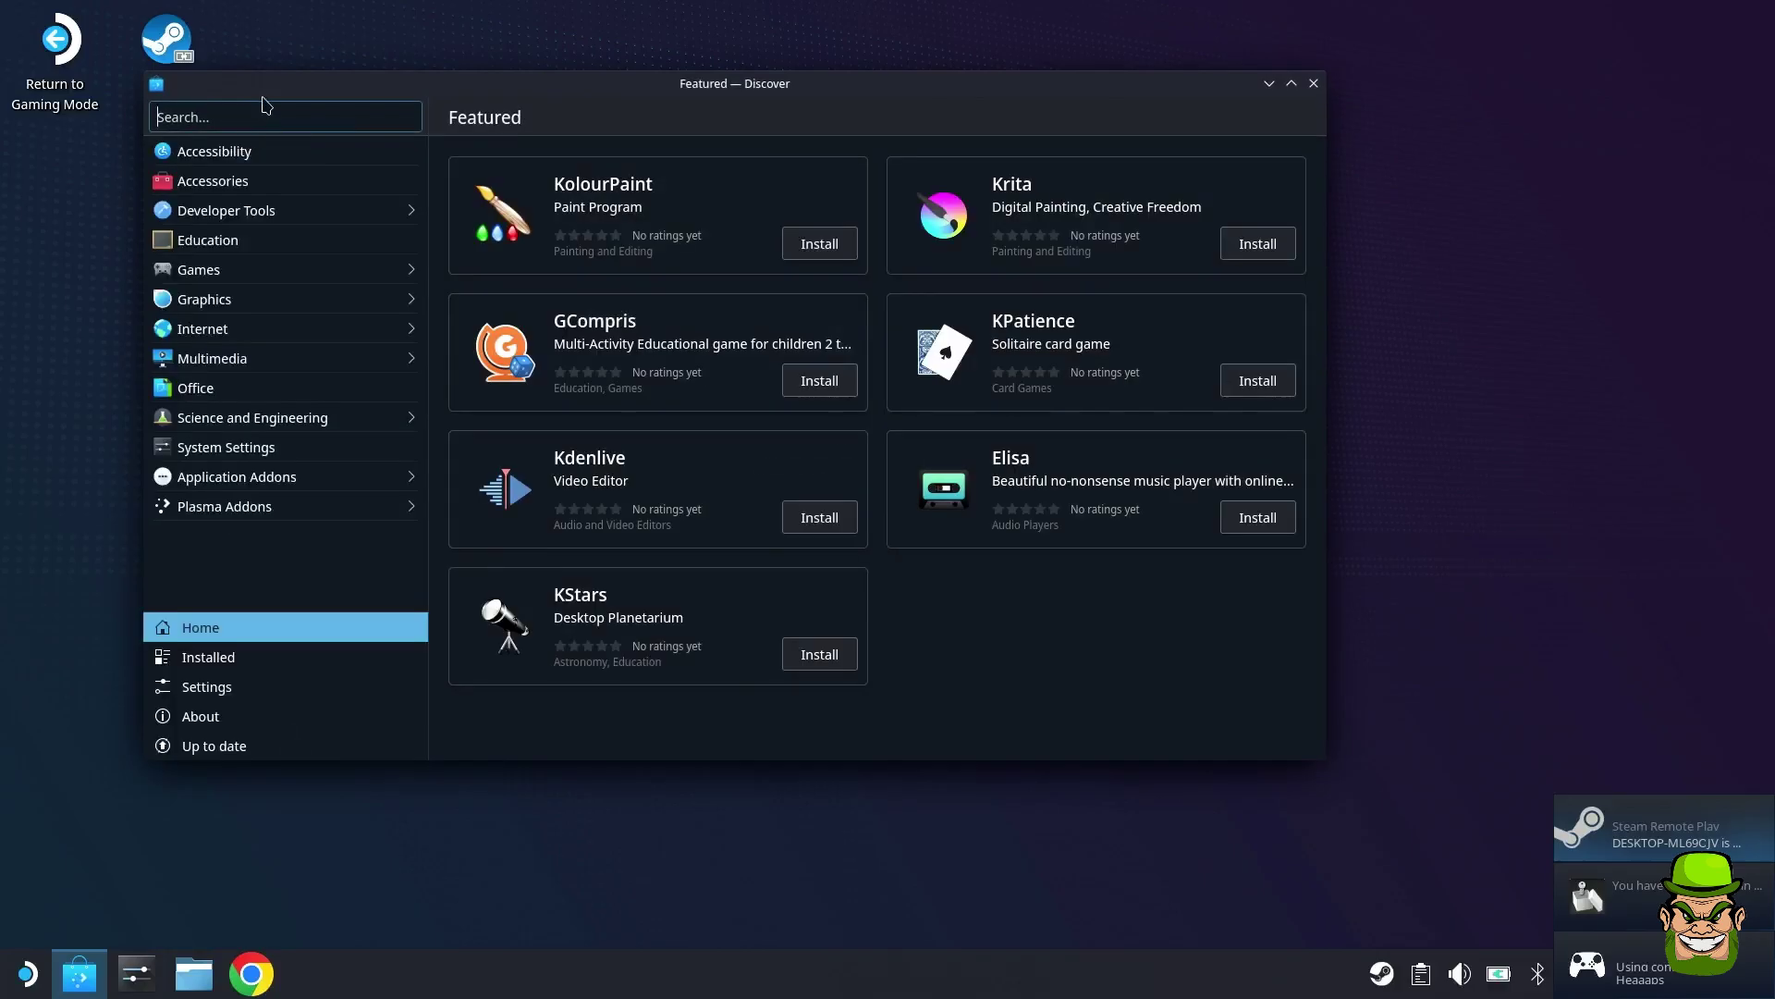
pyautogui.click(266, 107)
pyautogui.write('heroic games')
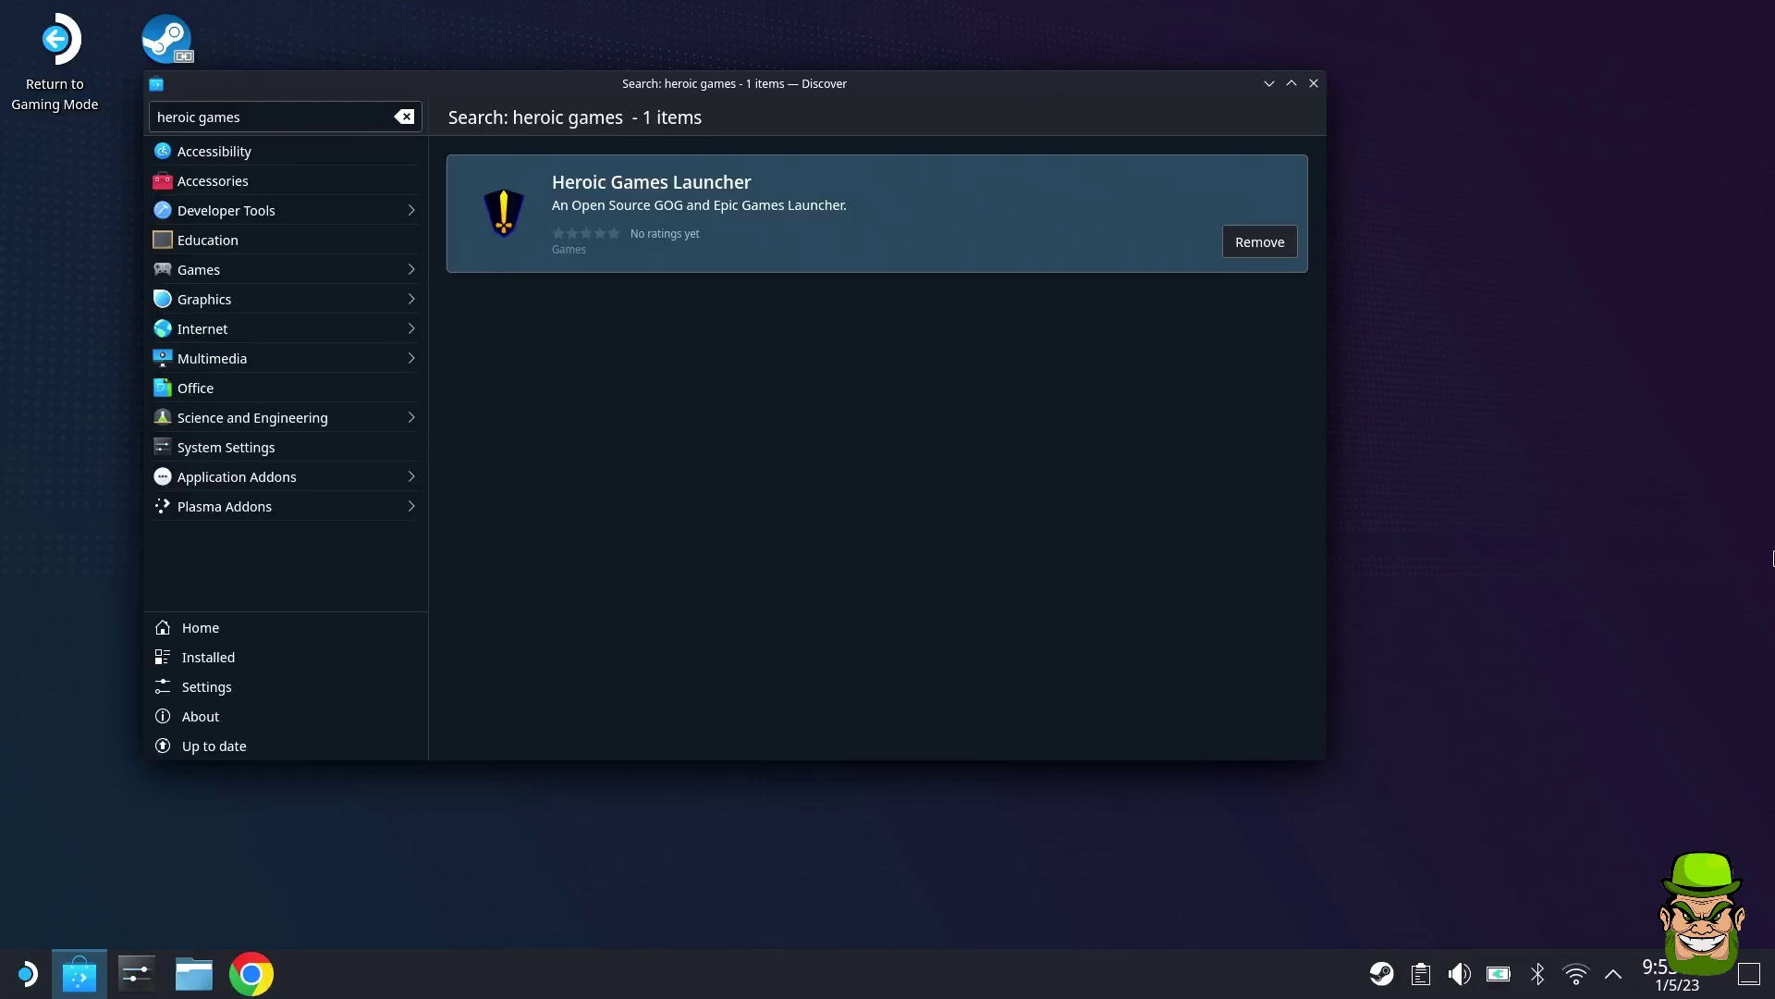
pyautogui.hotkey('ctrl', 'q')
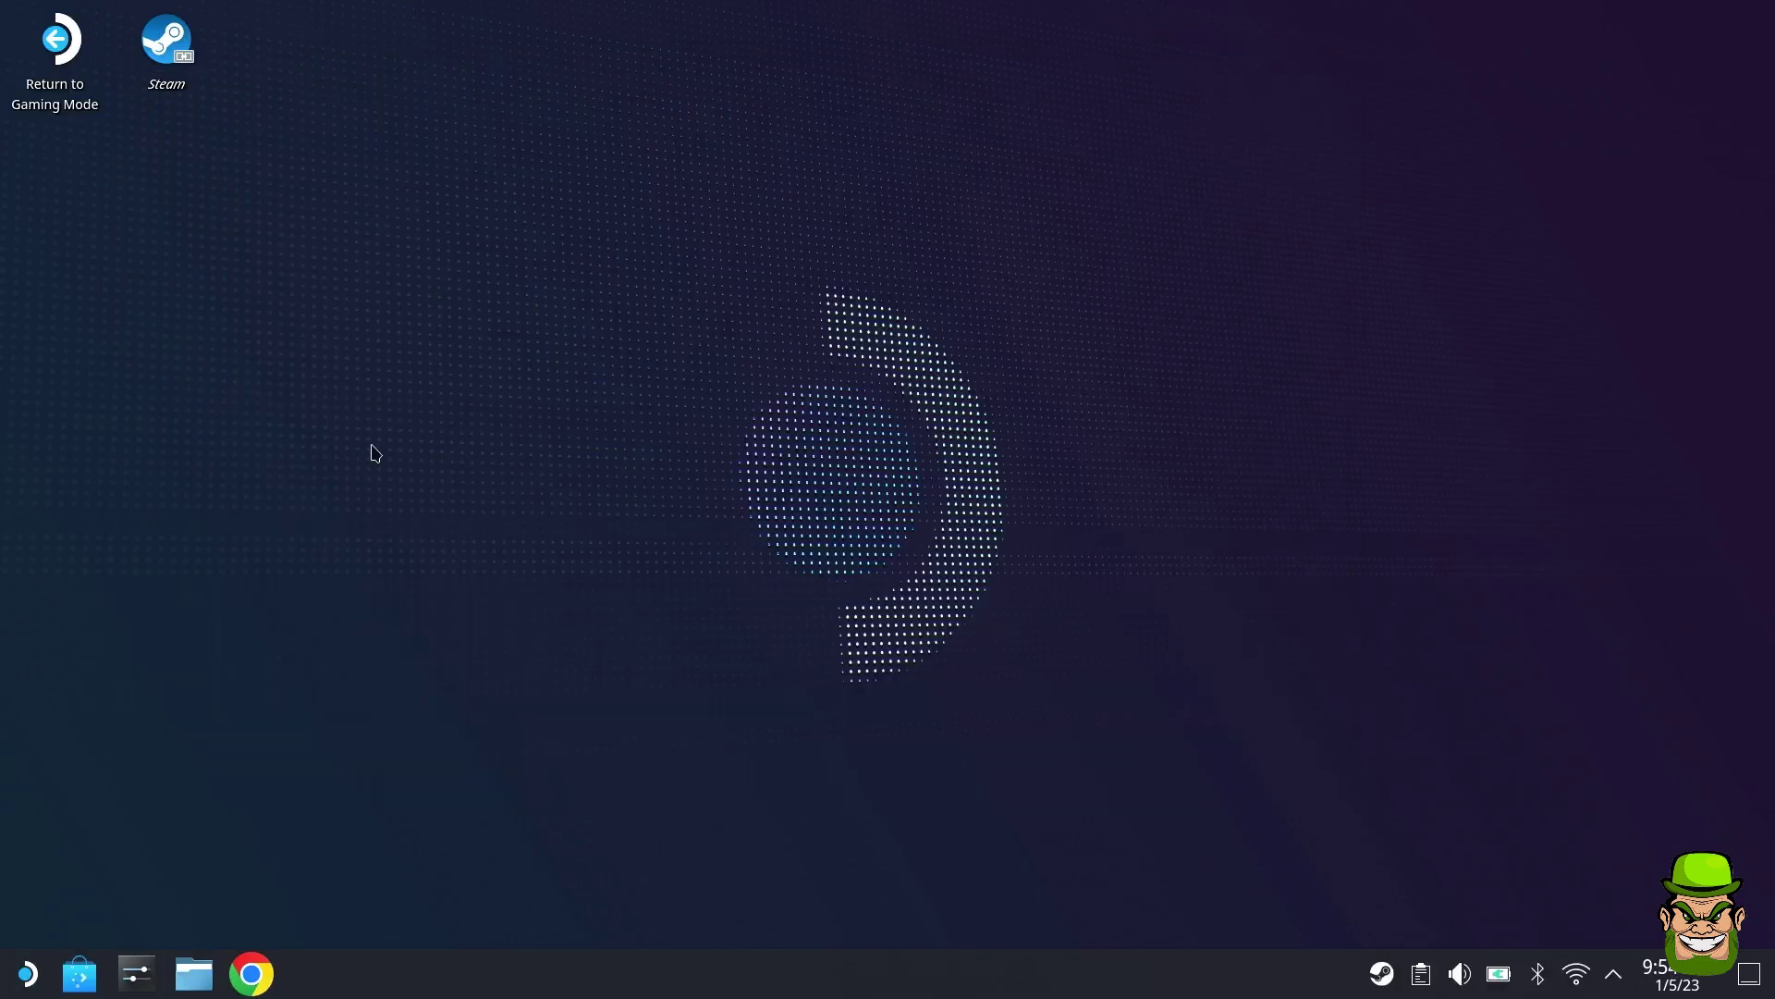
# Step: Find Heroic Games Launcher among the installed applications by searching for "heroi" and launch it
pyautogui.click(28, 985)
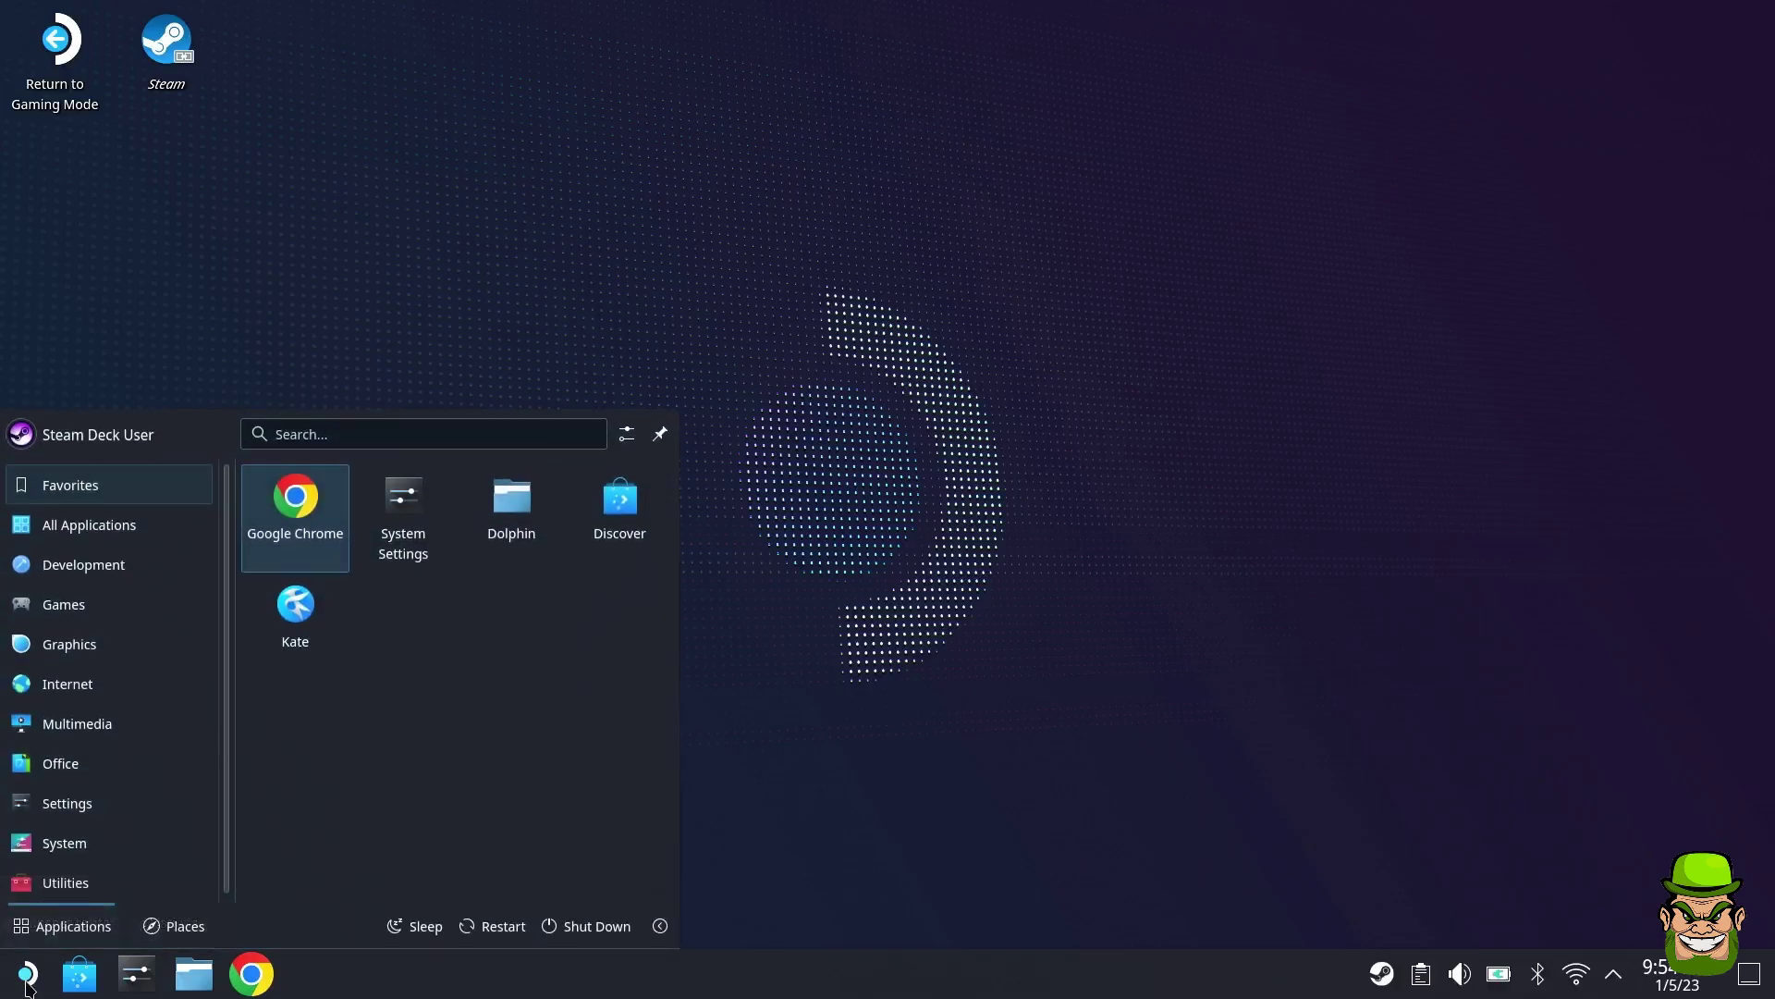
pyautogui.click(444, 431)
pyautogui.write('heroi')
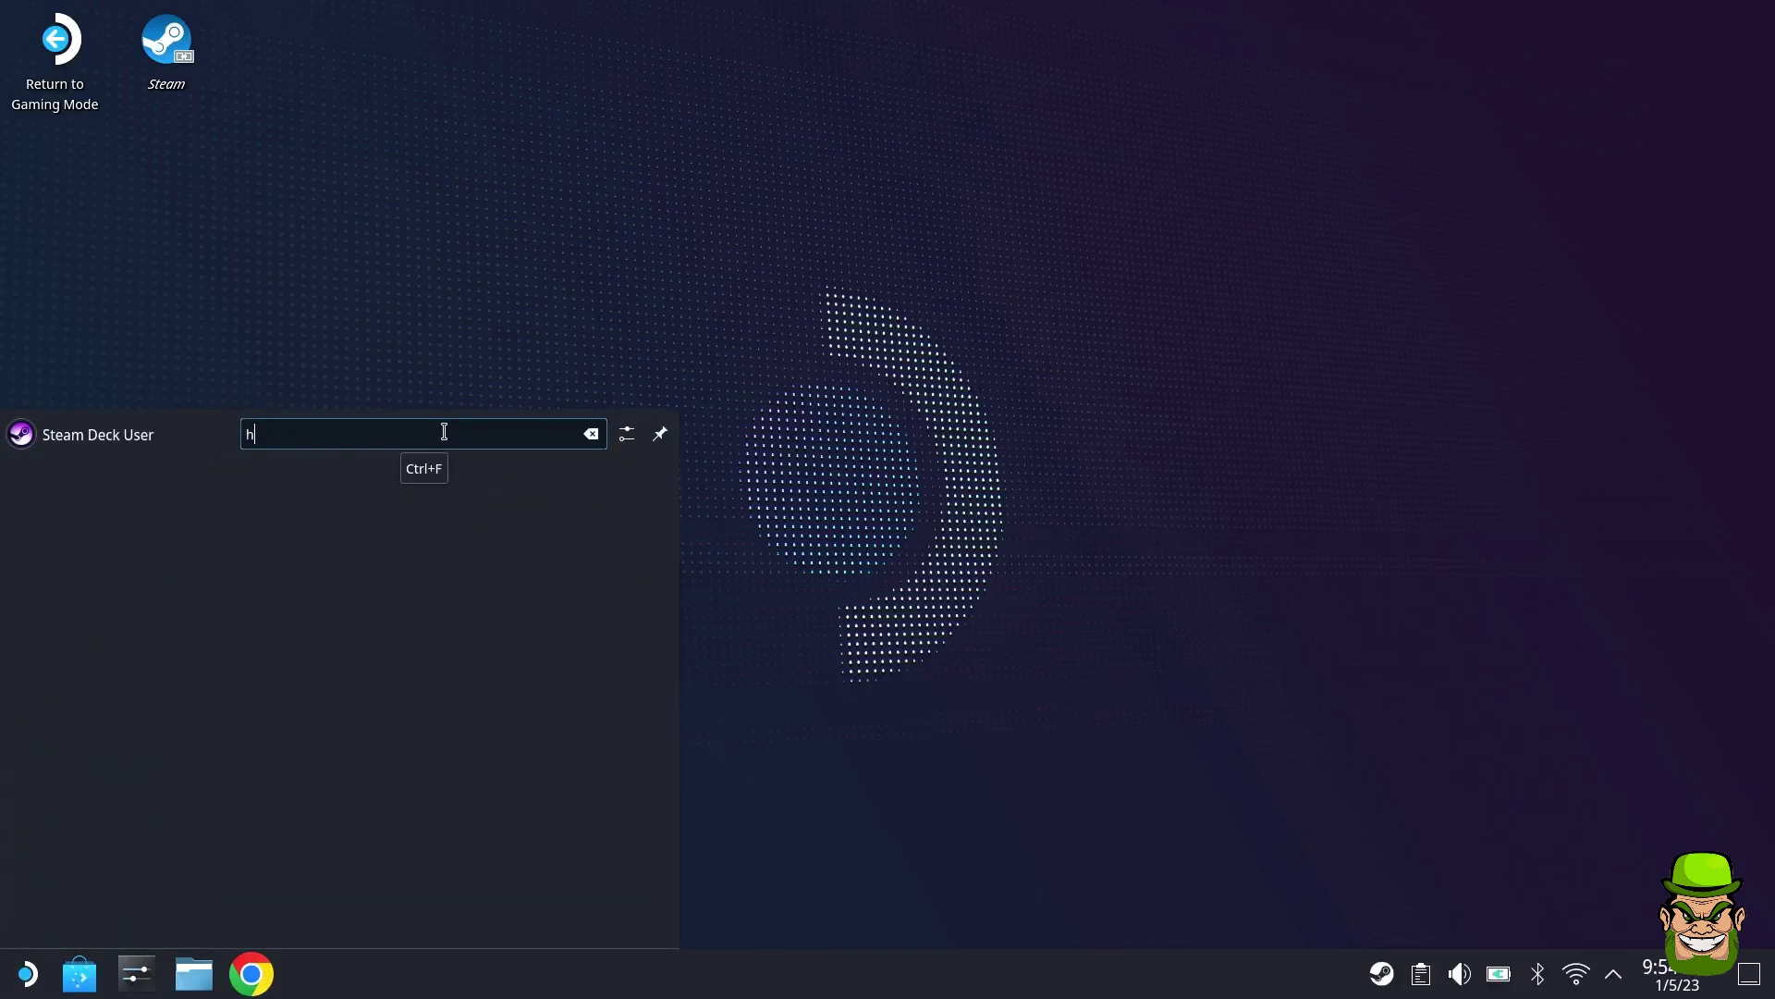
pyautogui.click(241, 500)
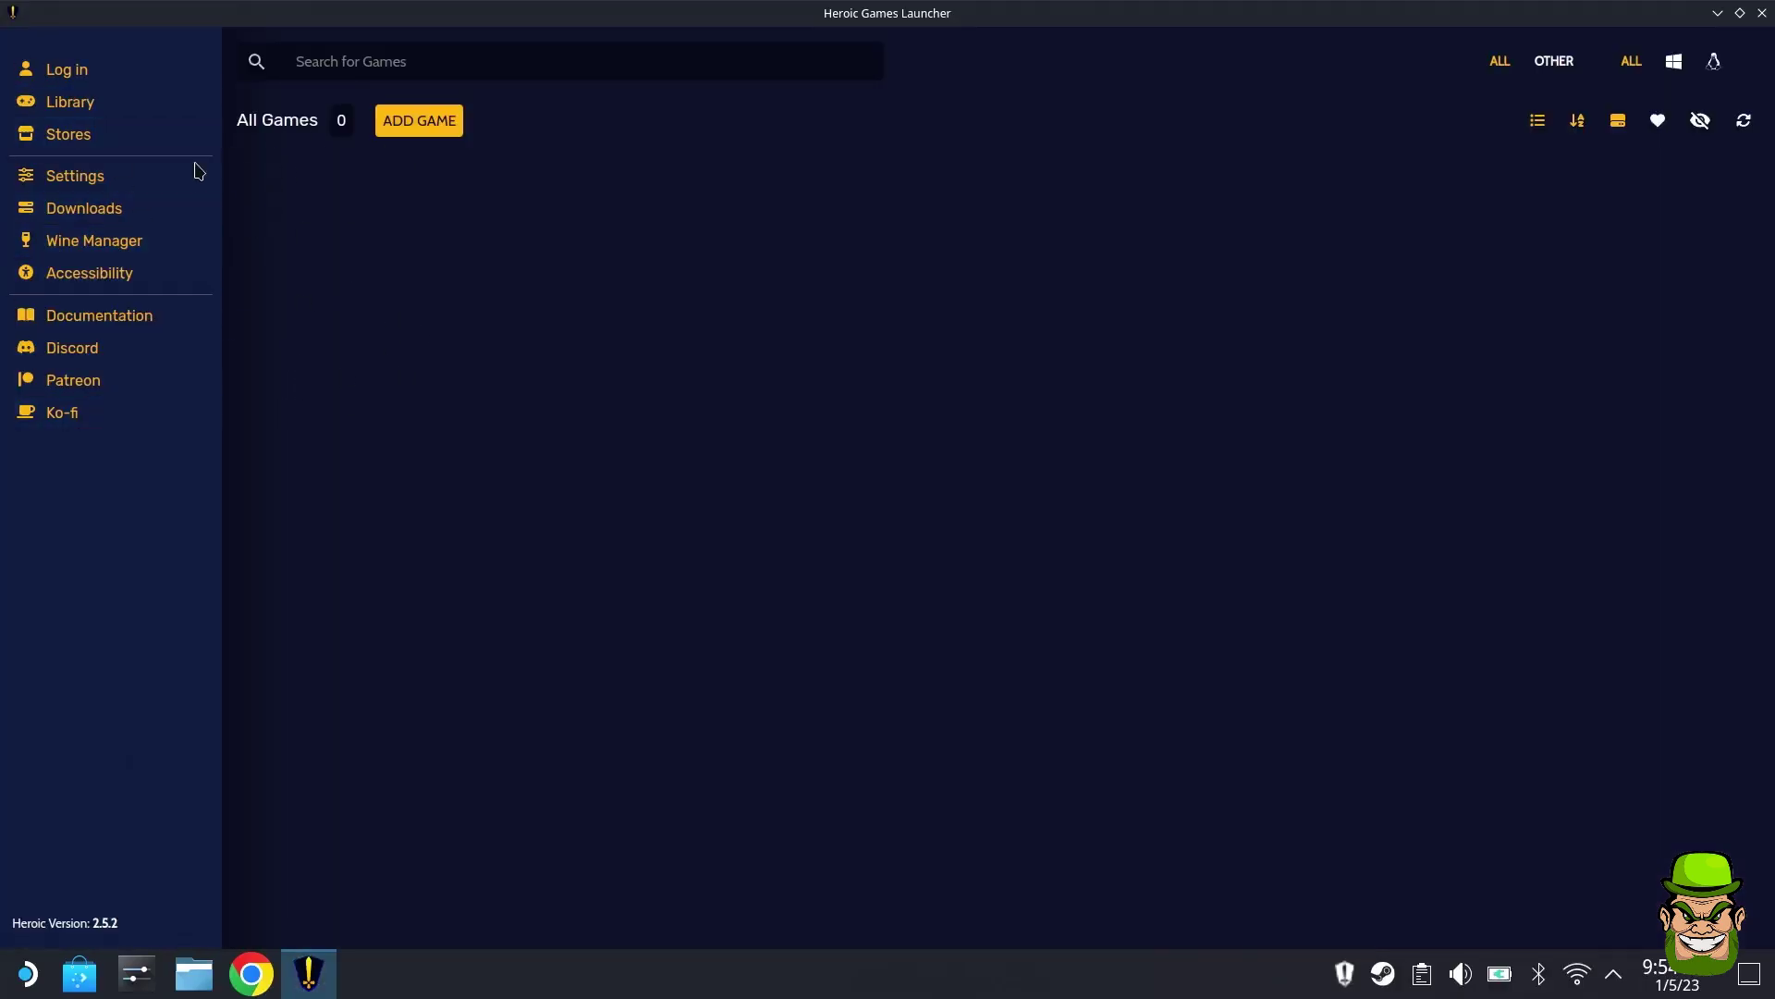
# Step: Log in to Heroic with the Epic Games account and go to the game library
pyautogui.click(80, 72)
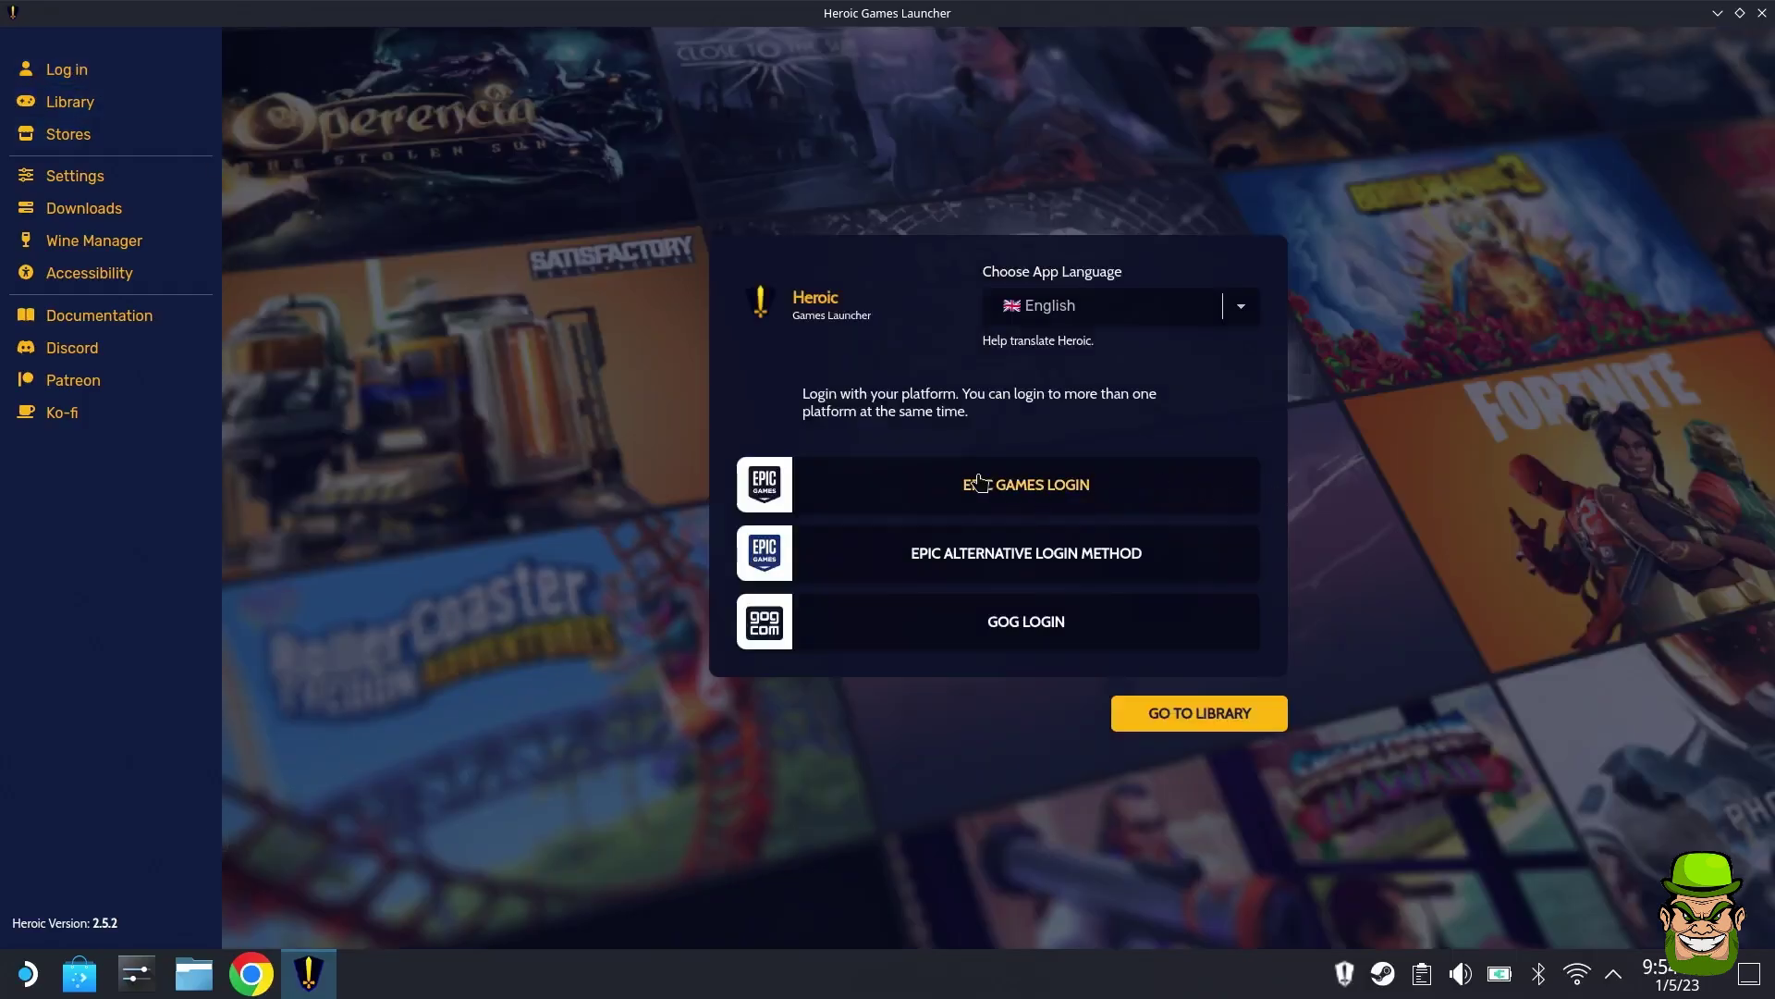
pyautogui.click(1040, 500)
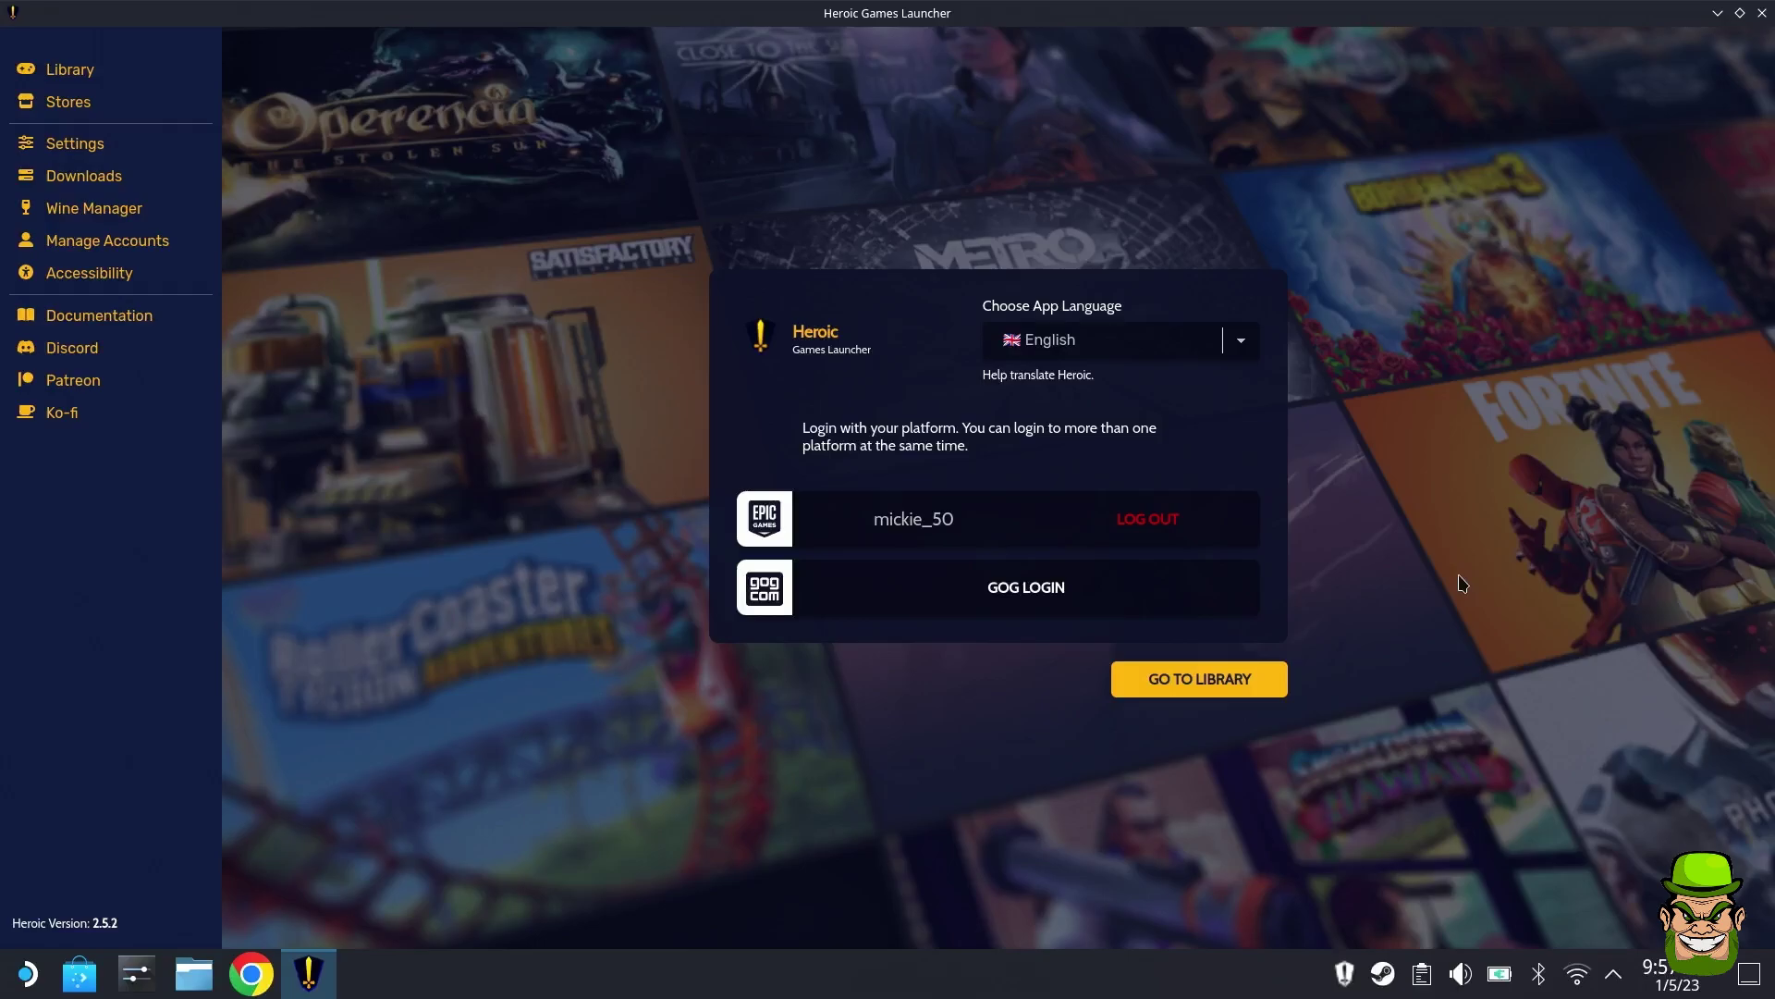
pyautogui.click(1199, 679)
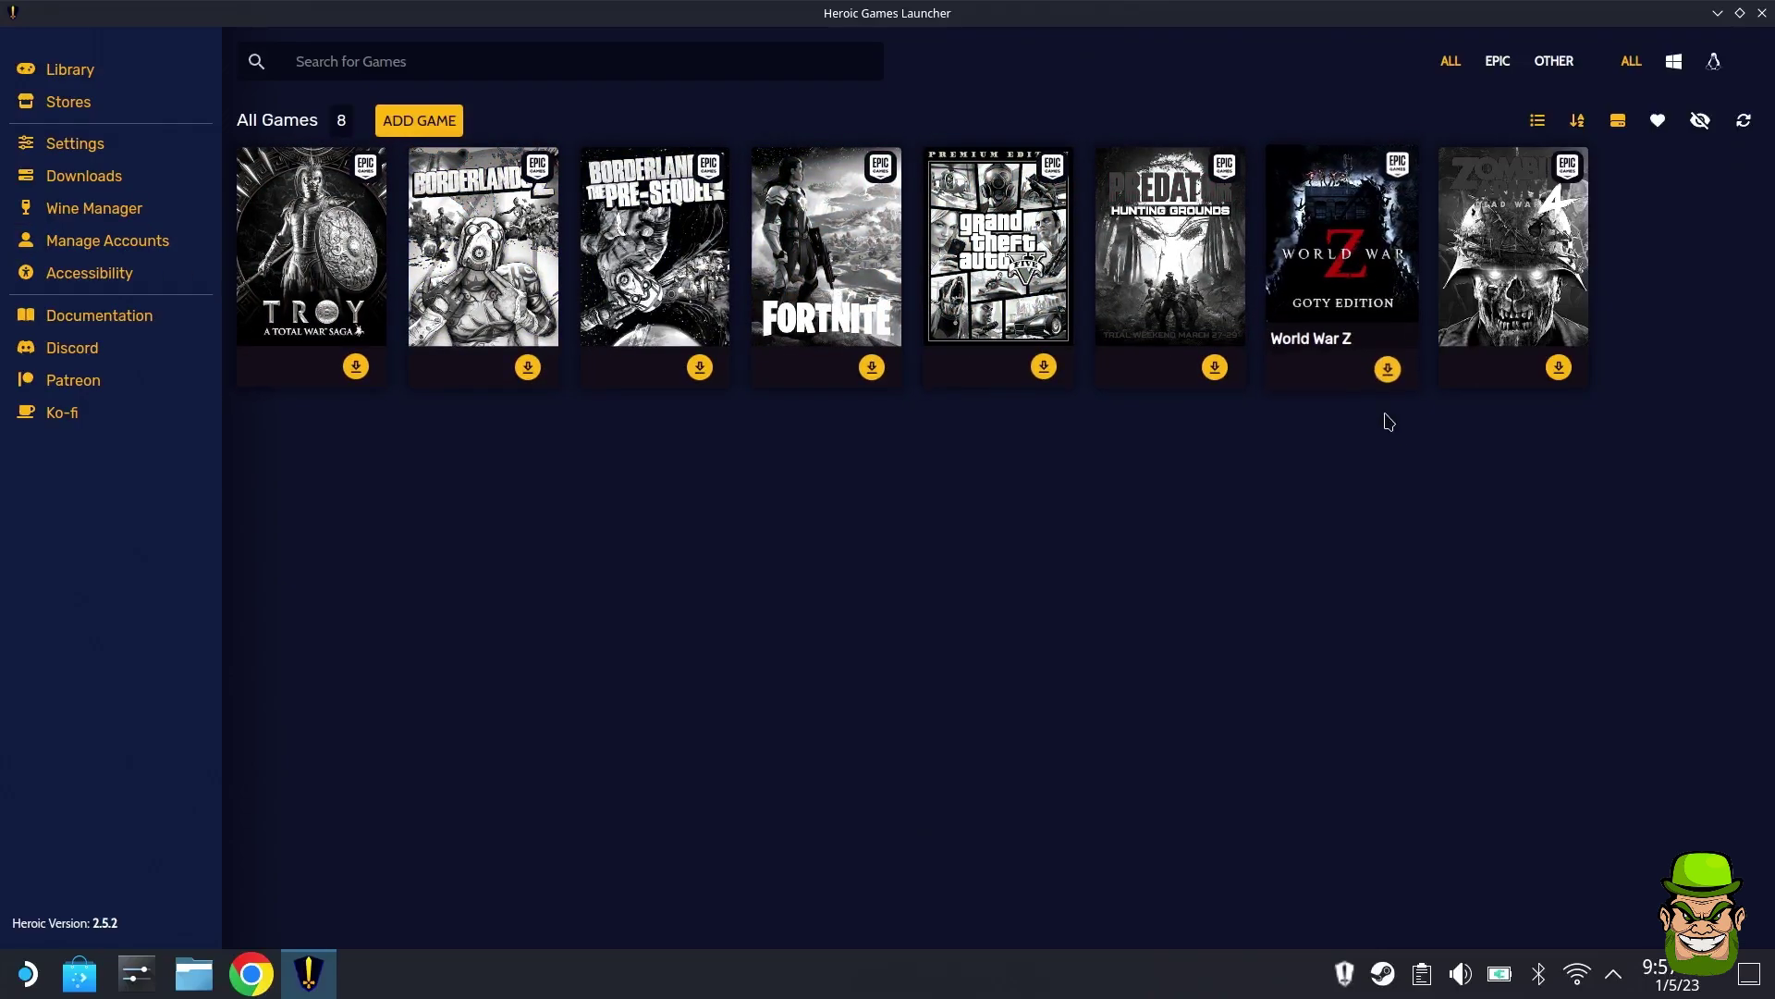
# Step: Install World War Z to /home/deck/Games/Heroic using Proton - Experimental, and close Heroic
pyautogui.click(1387, 369)
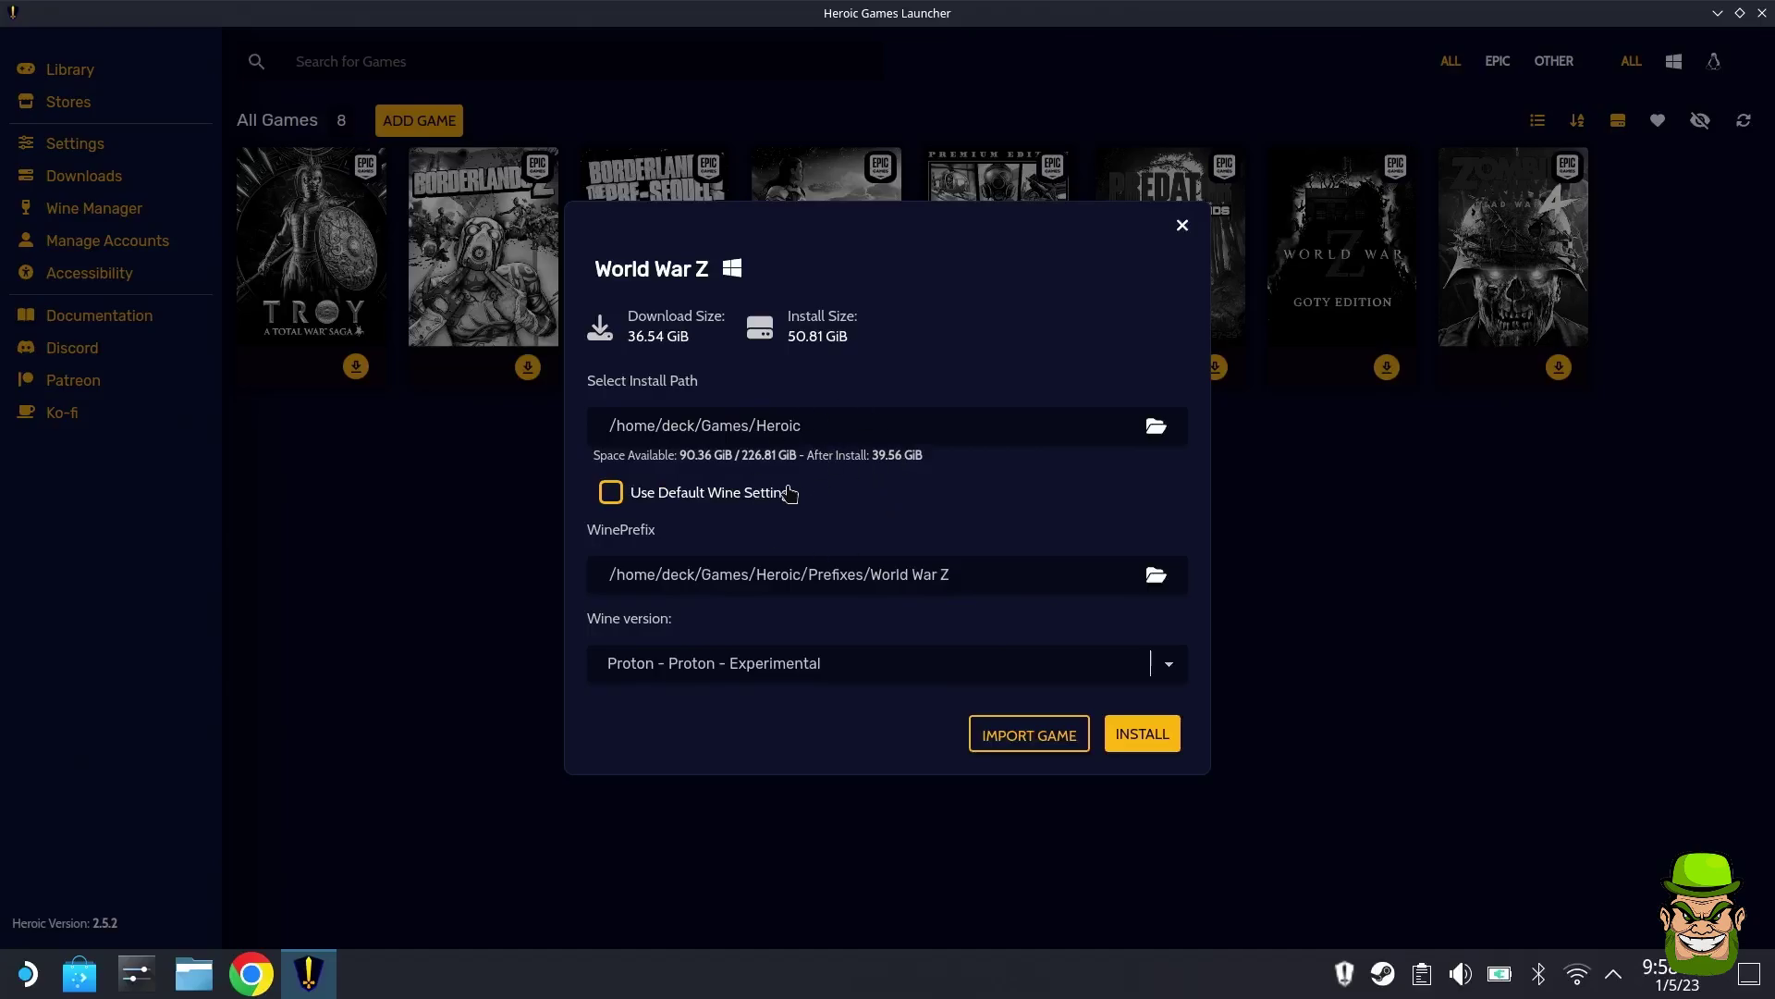
pyautogui.click(1145, 737)
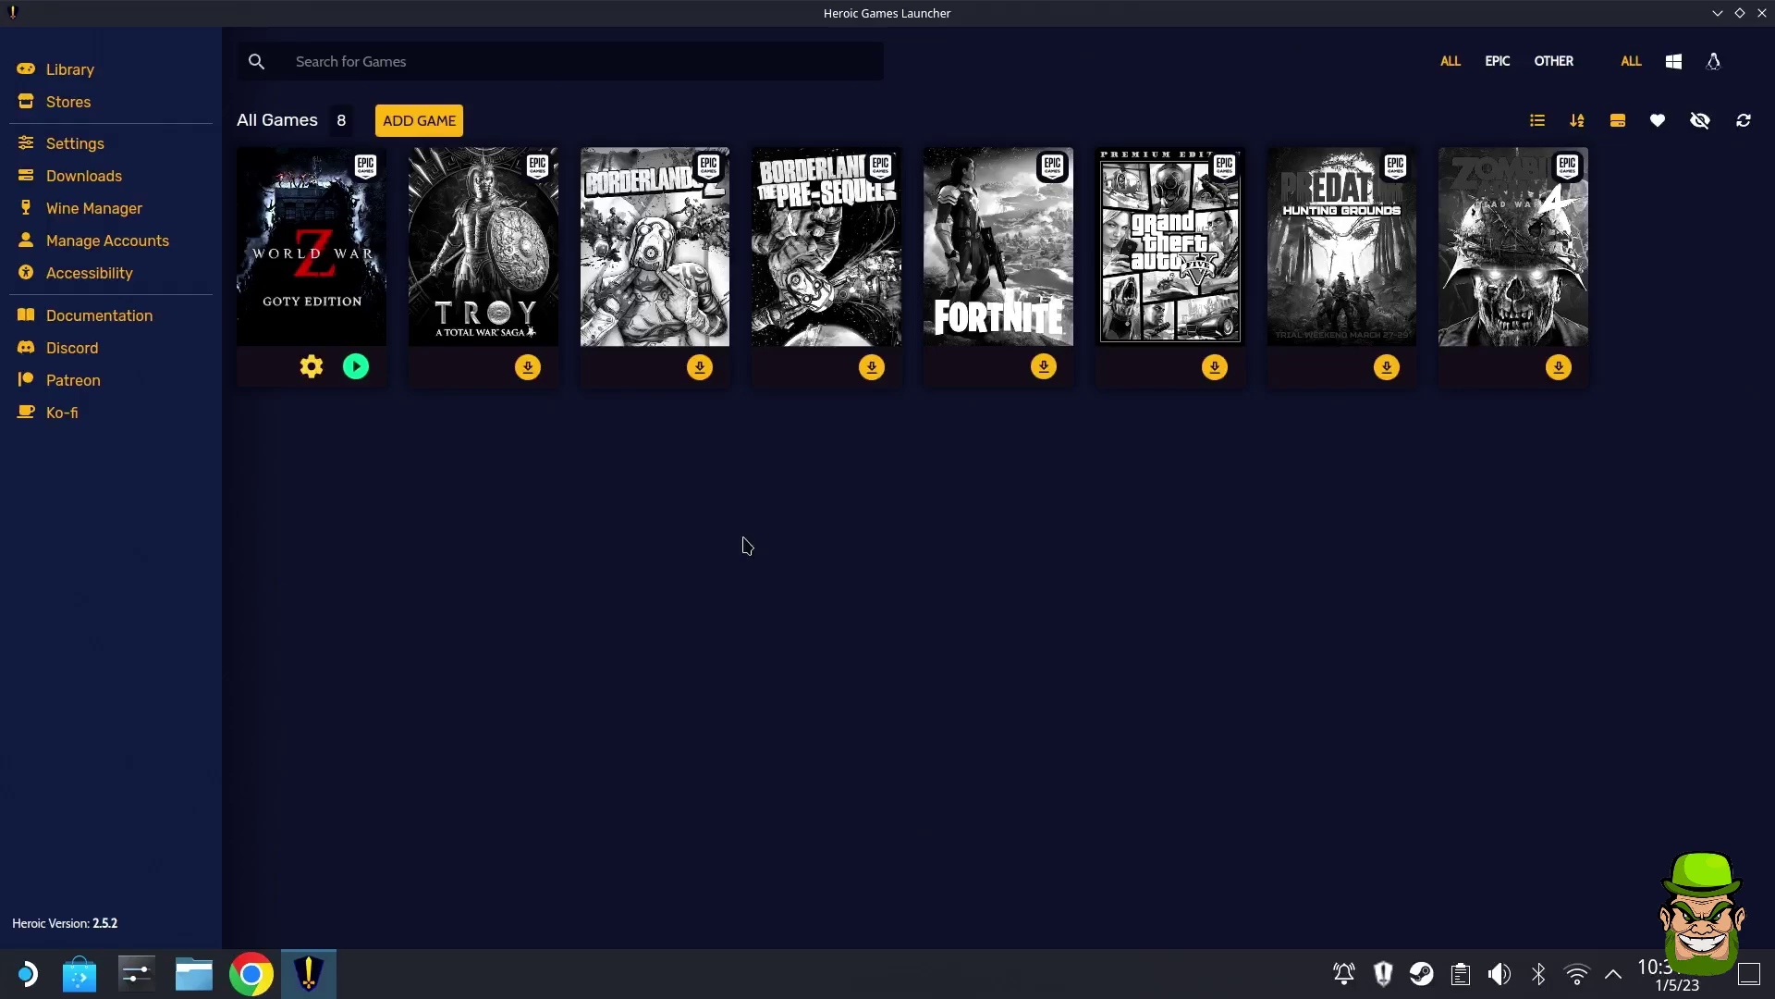
pyautogui.click(1761, 13)
pyautogui.click(1613, 972)
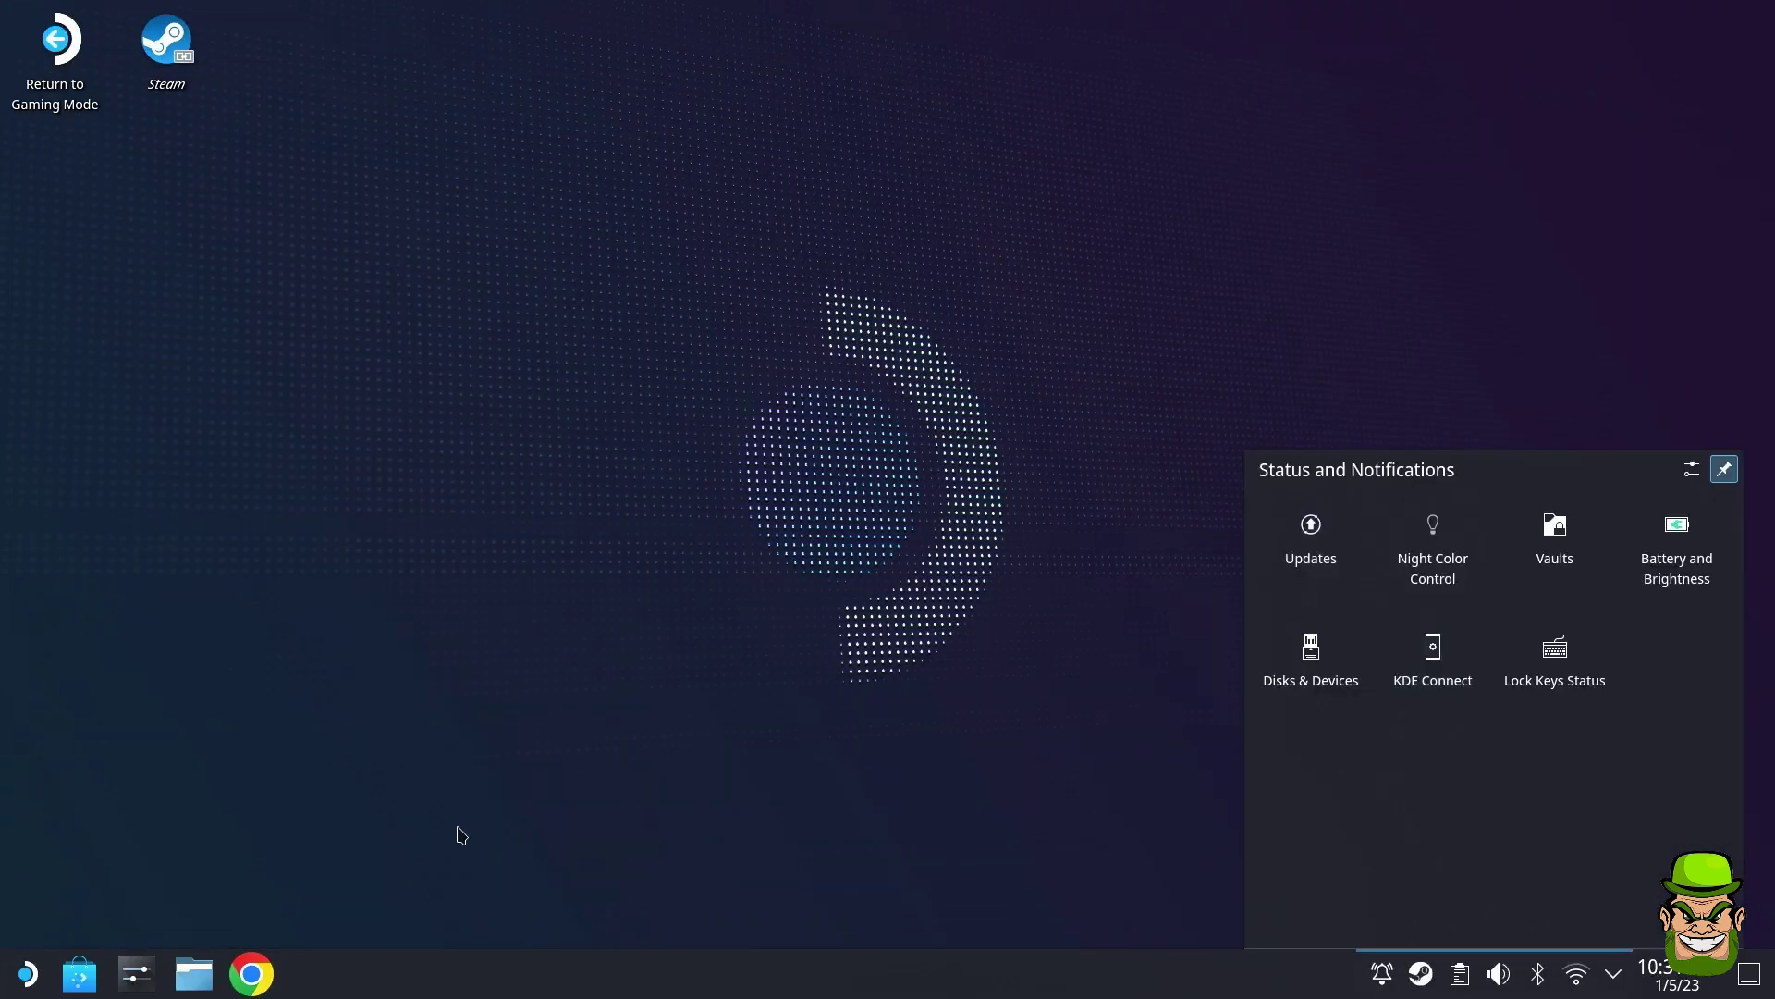
# Step: In desktop Steam, add Heroic Games Launcher to the library as a non-Steam game and close Steam
pyautogui.doubleClick(167, 41)
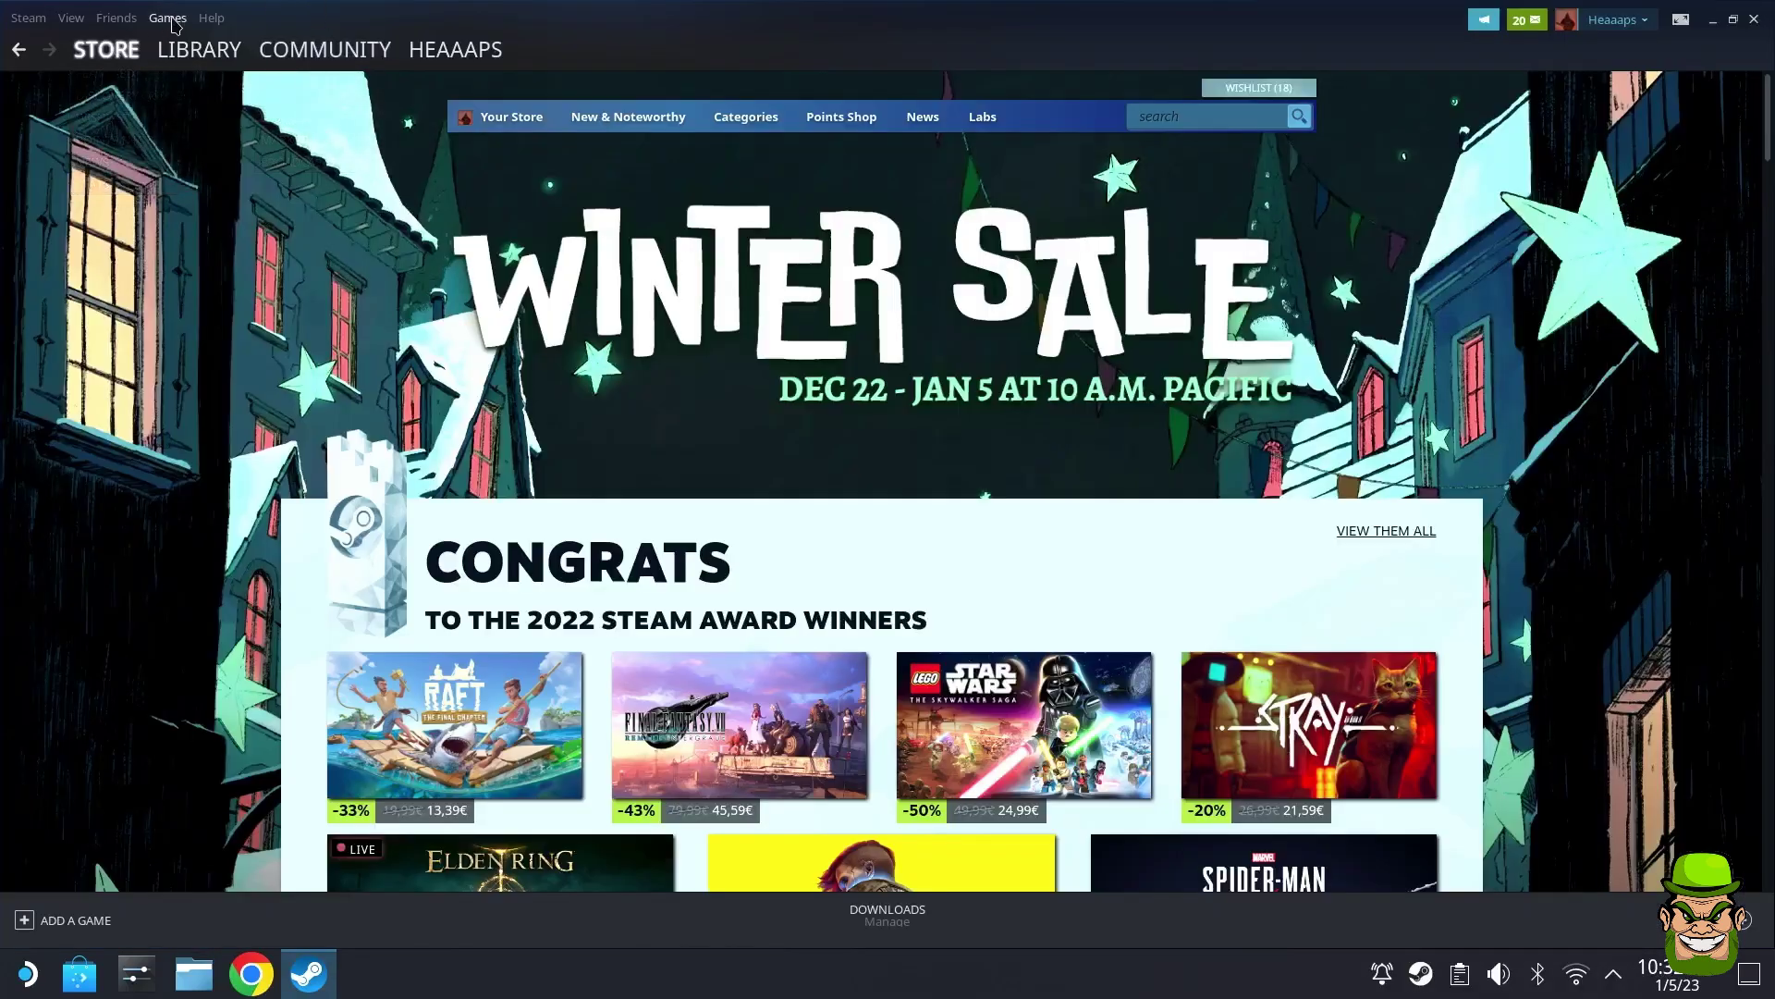
pyautogui.click(168, 18)
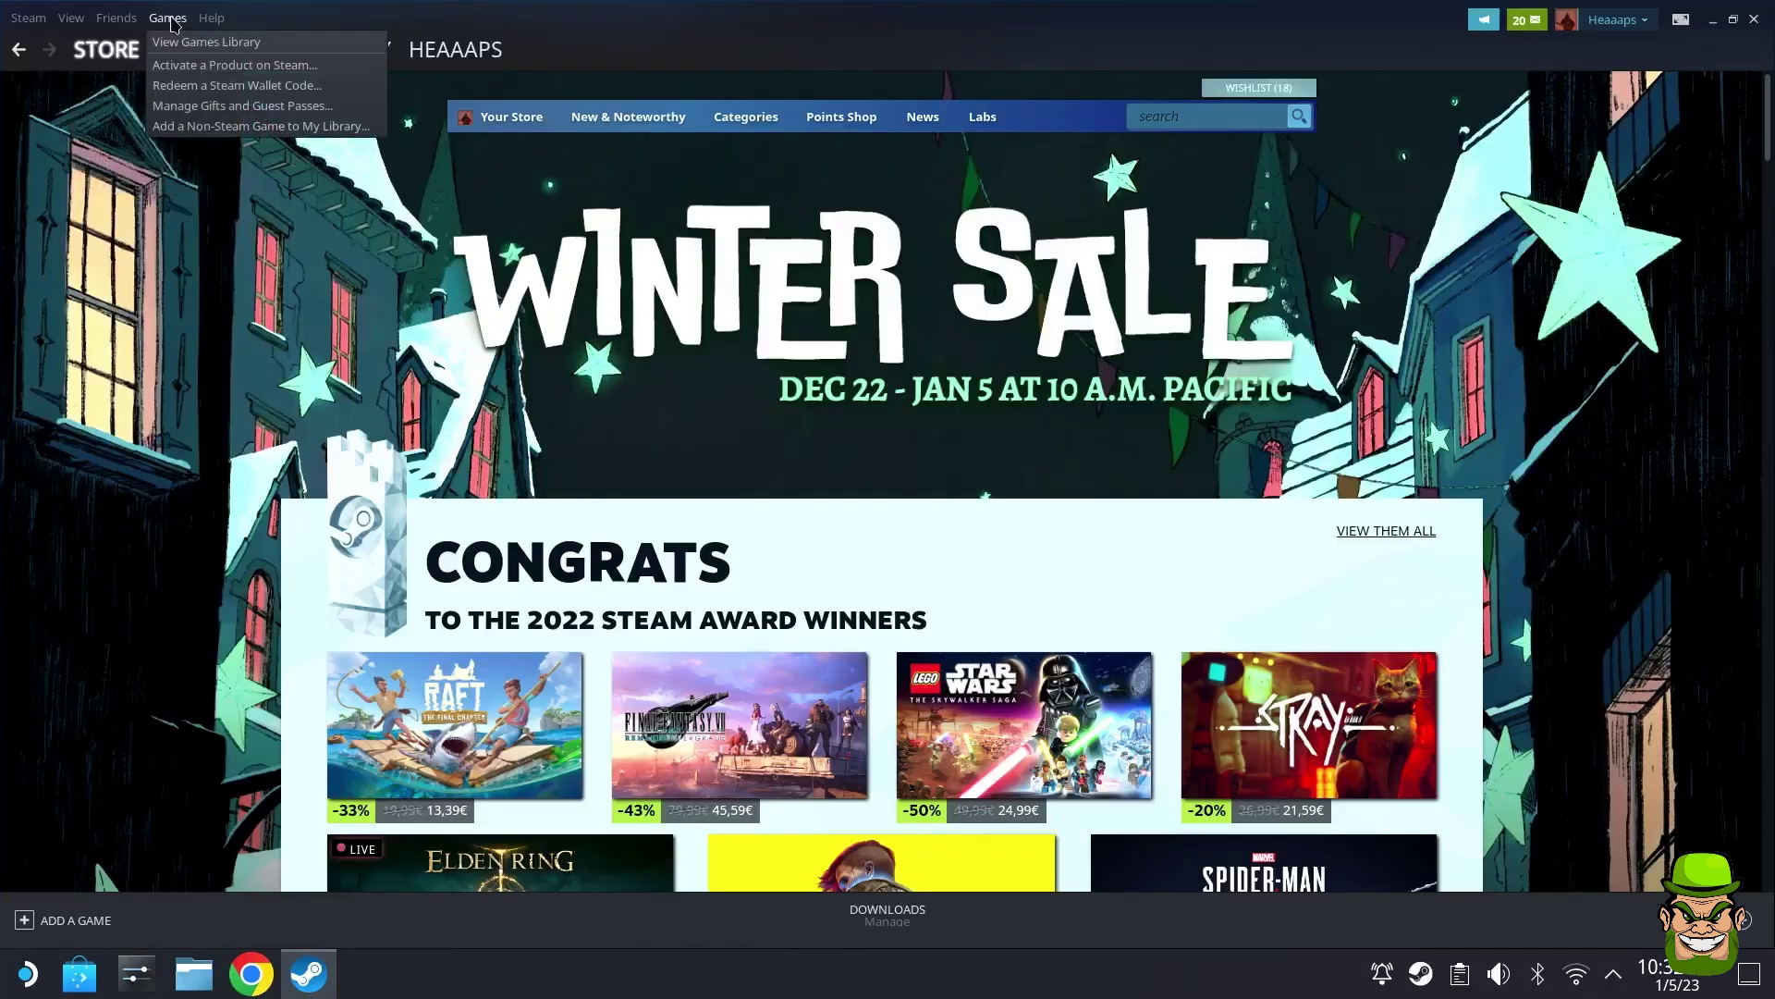
pyautogui.click(201, 126)
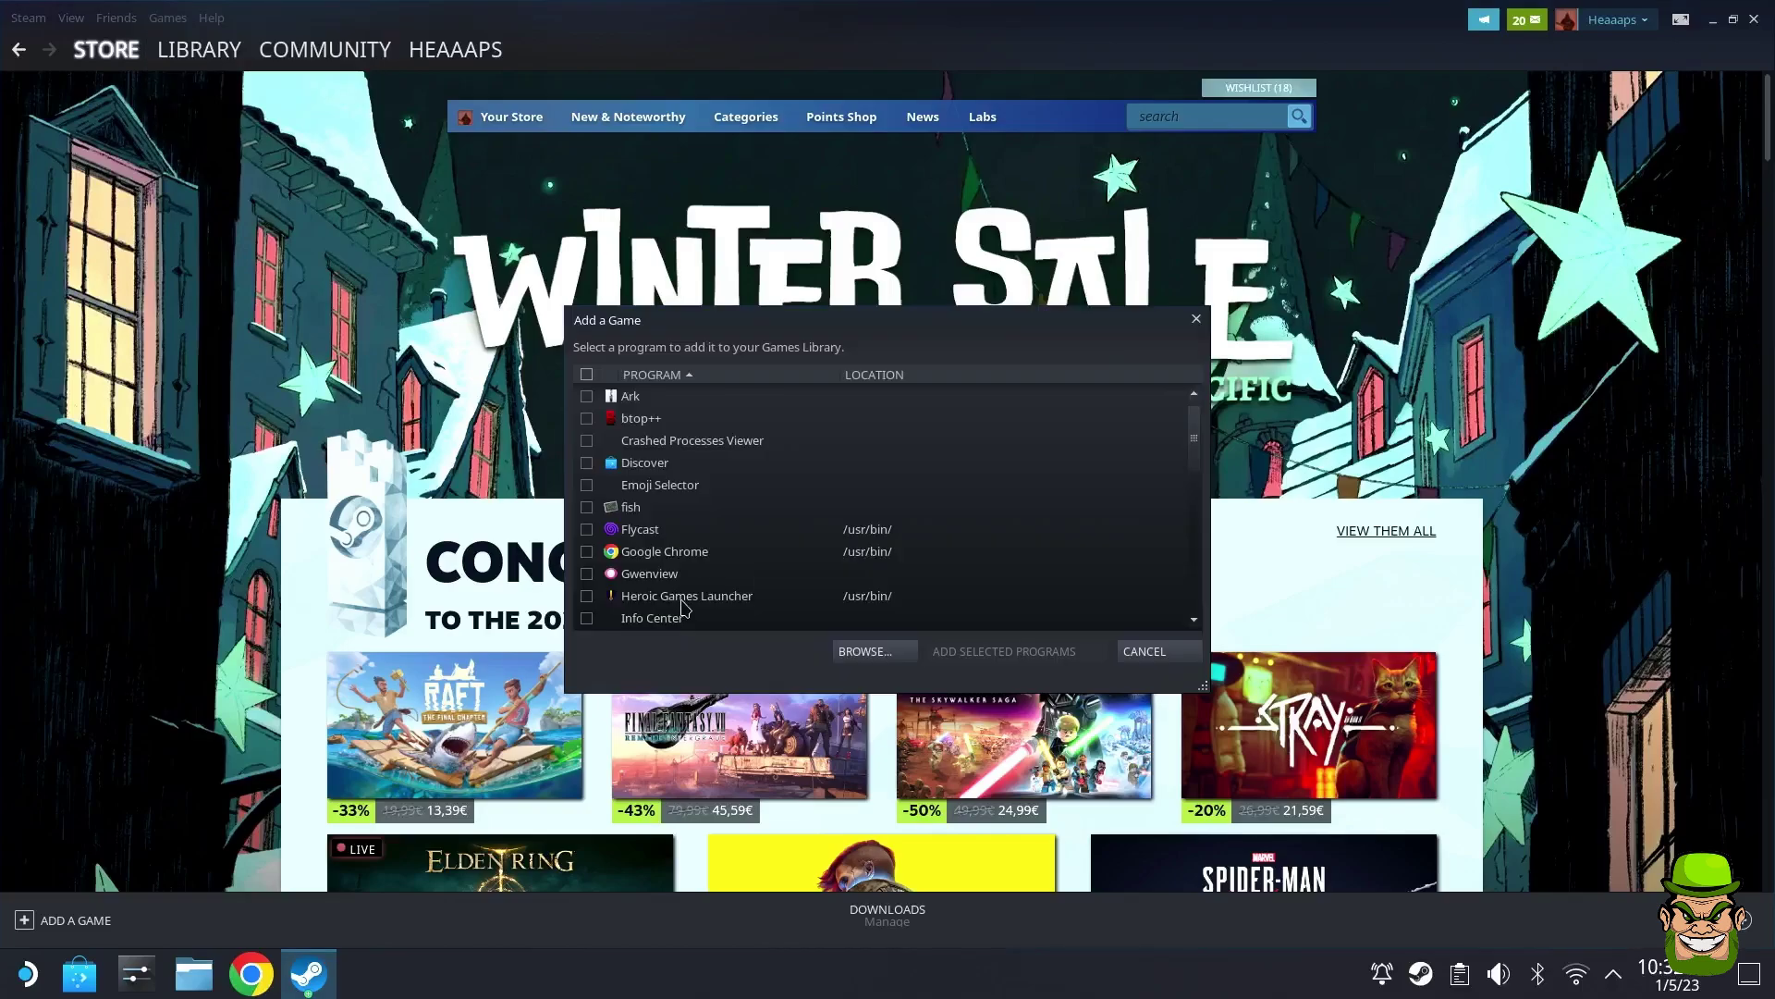
pyautogui.click(586, 597)
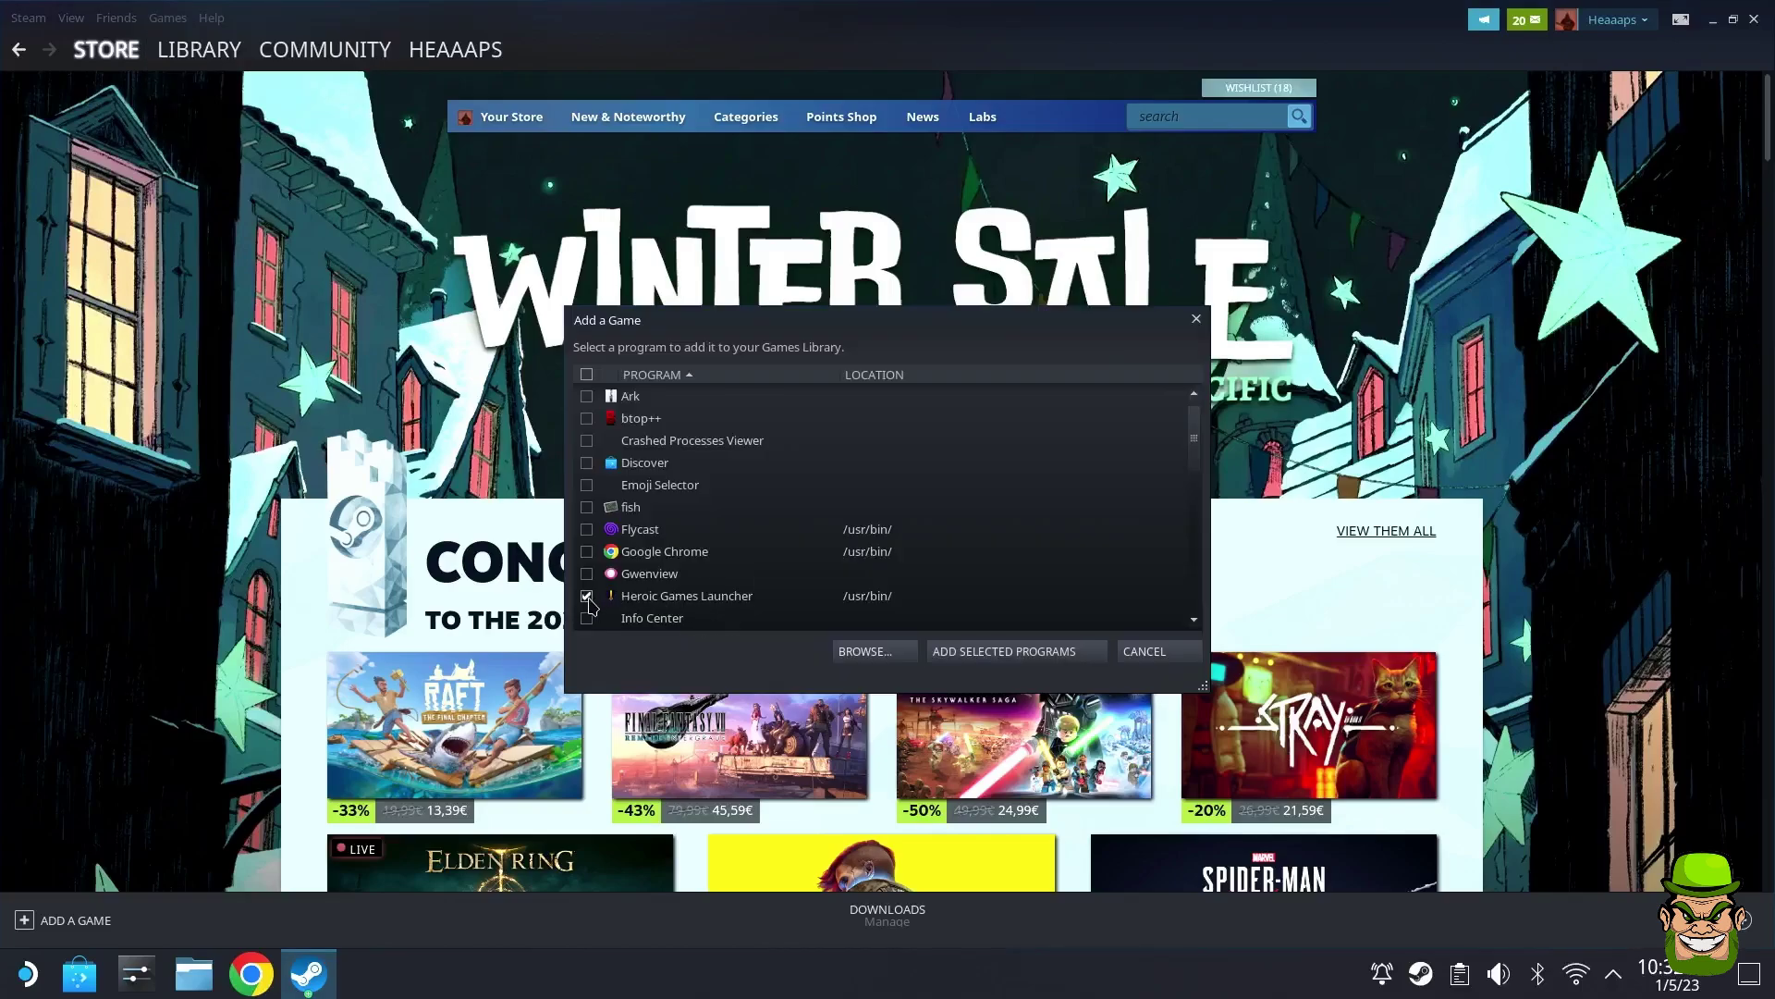
pyautogui.click(999, 652)
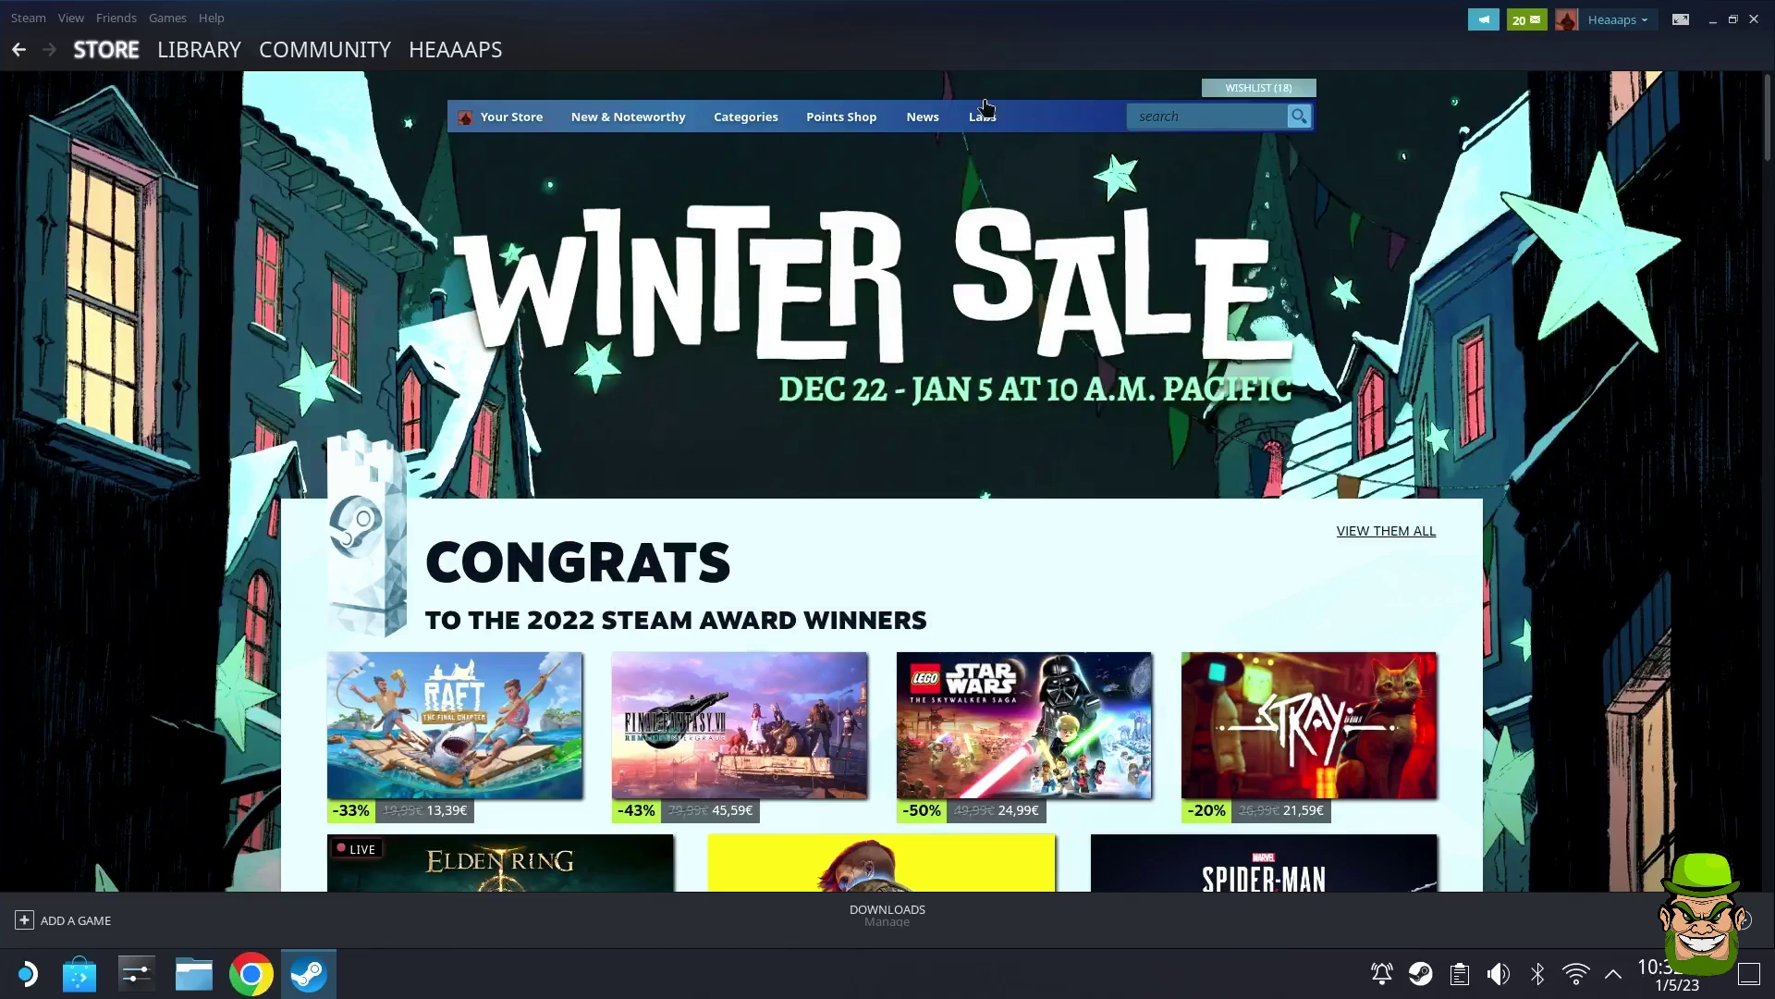
pyautogui.click(1754, 20)
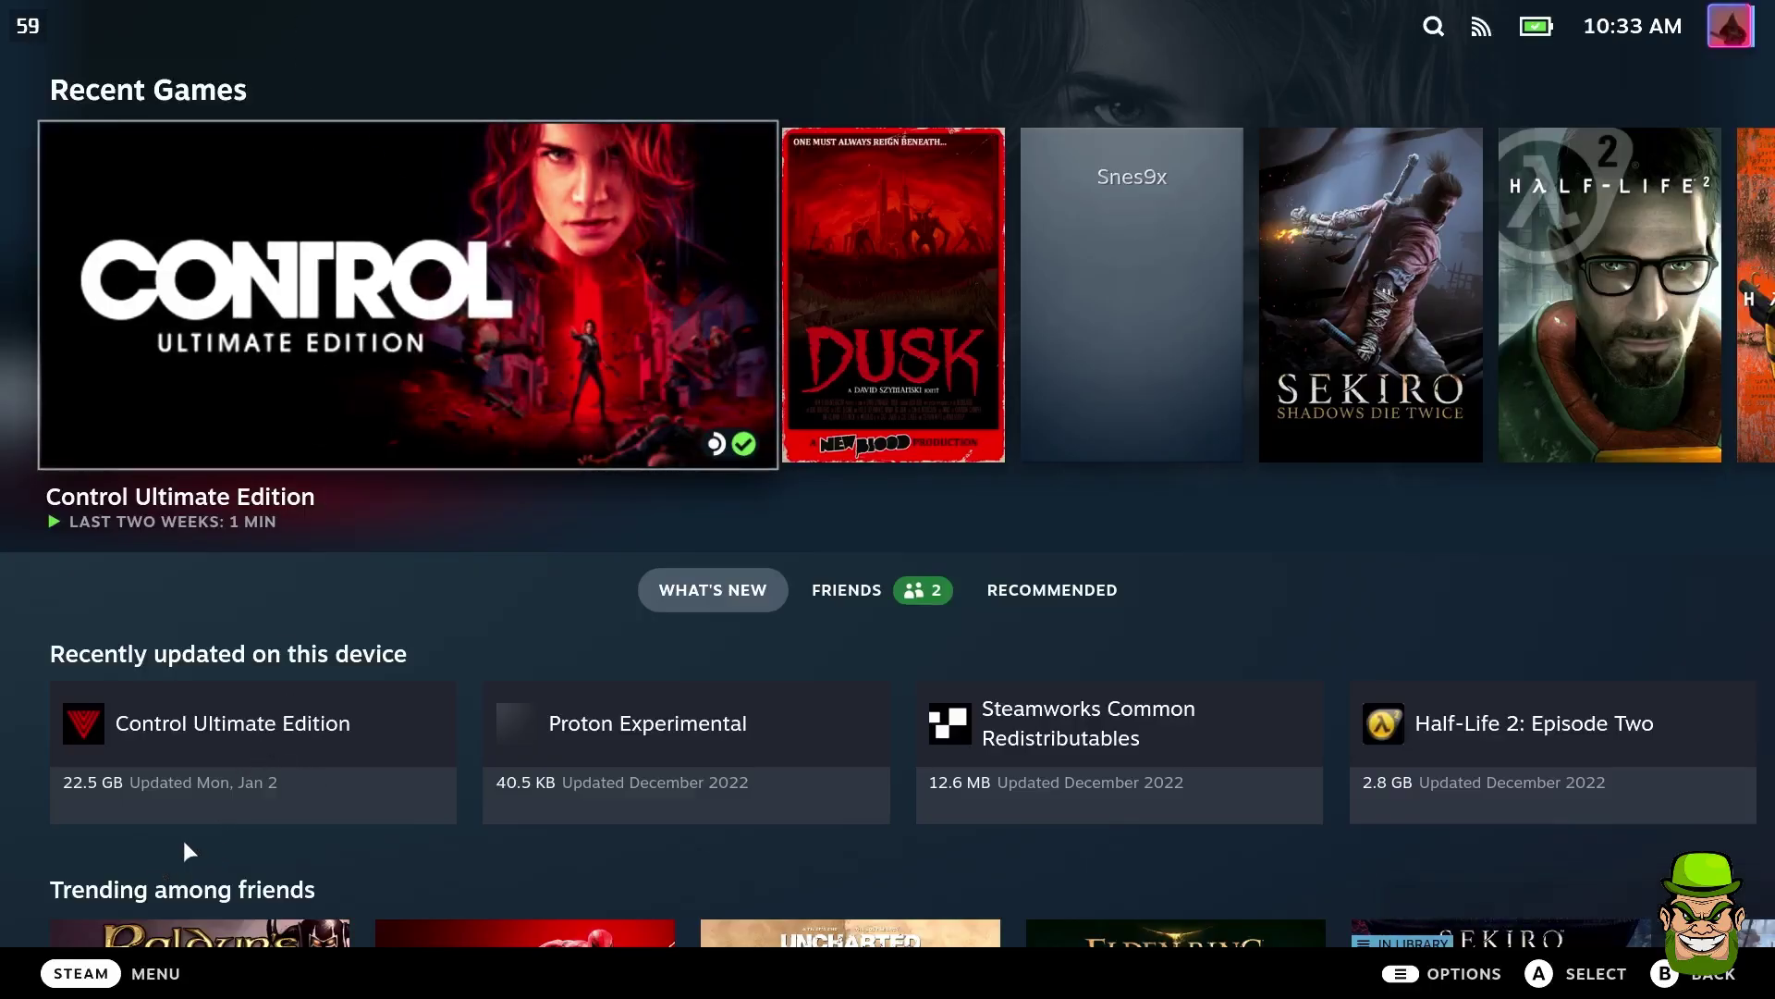
# Step: In Gaming Mode, open the Heroic Games Launcher page from the library's non-Steam games
pyautogui.hotkey('ctrl', '1')
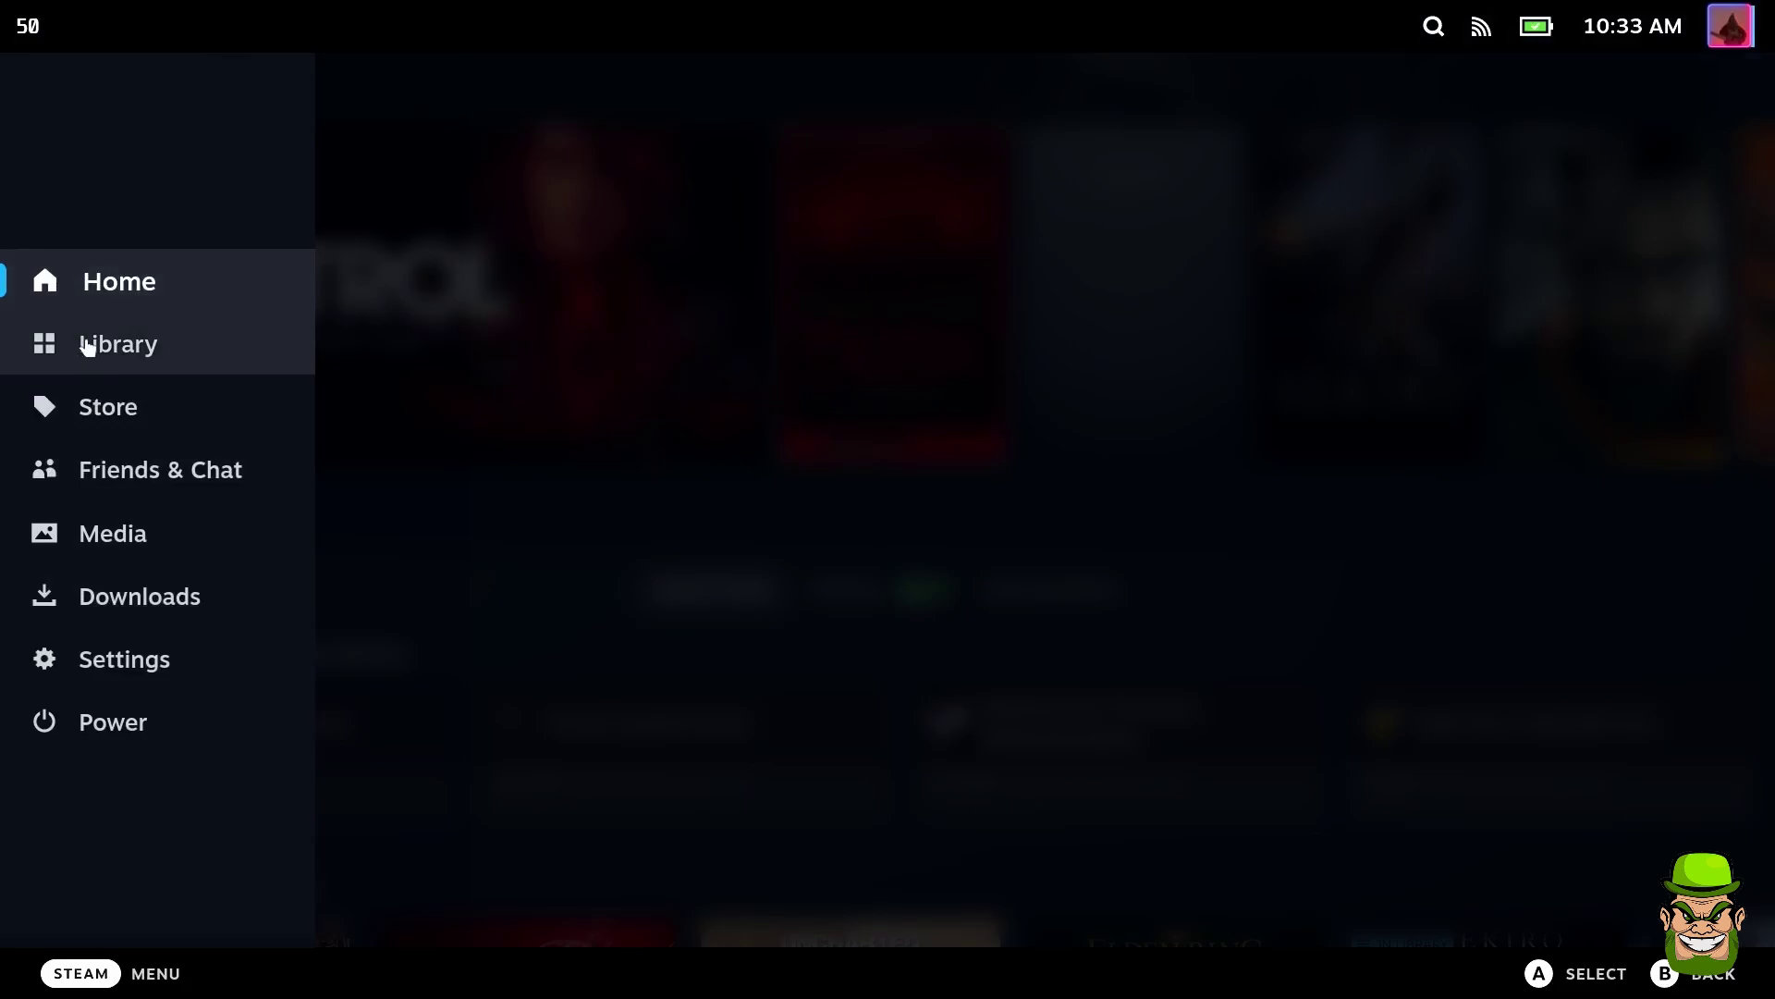
pyautogui.click(111, 340)
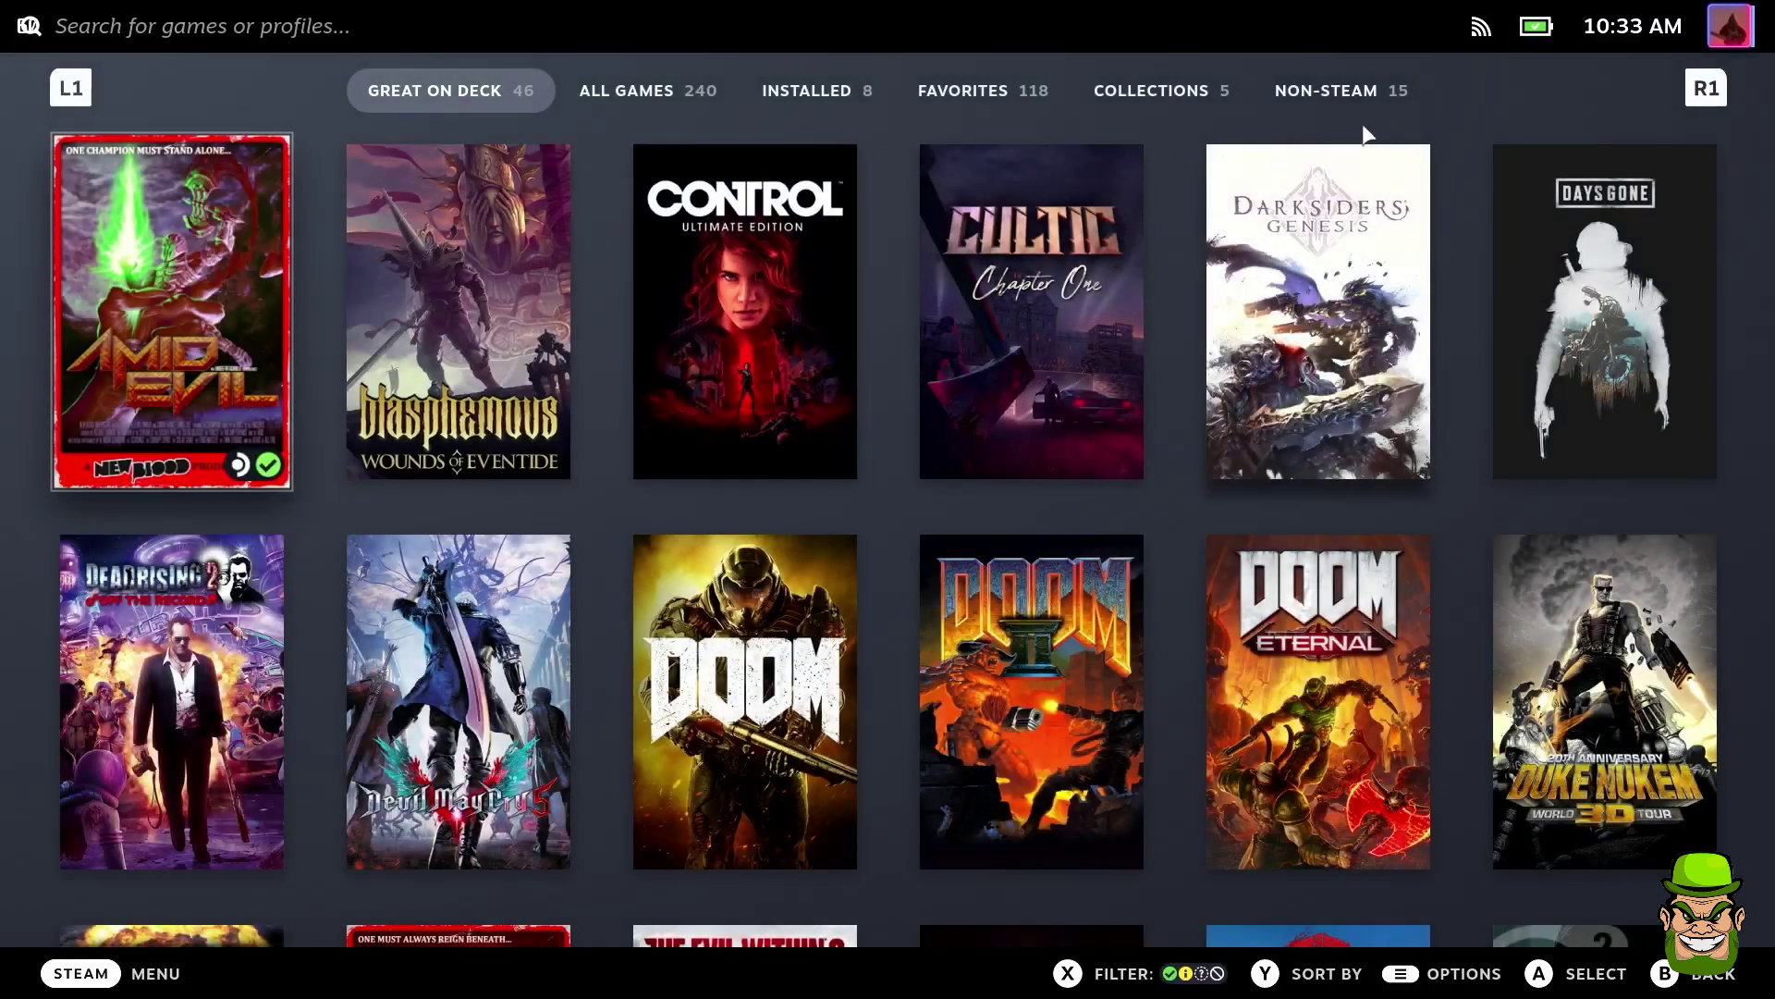
pyautogui.click(1329, 92)
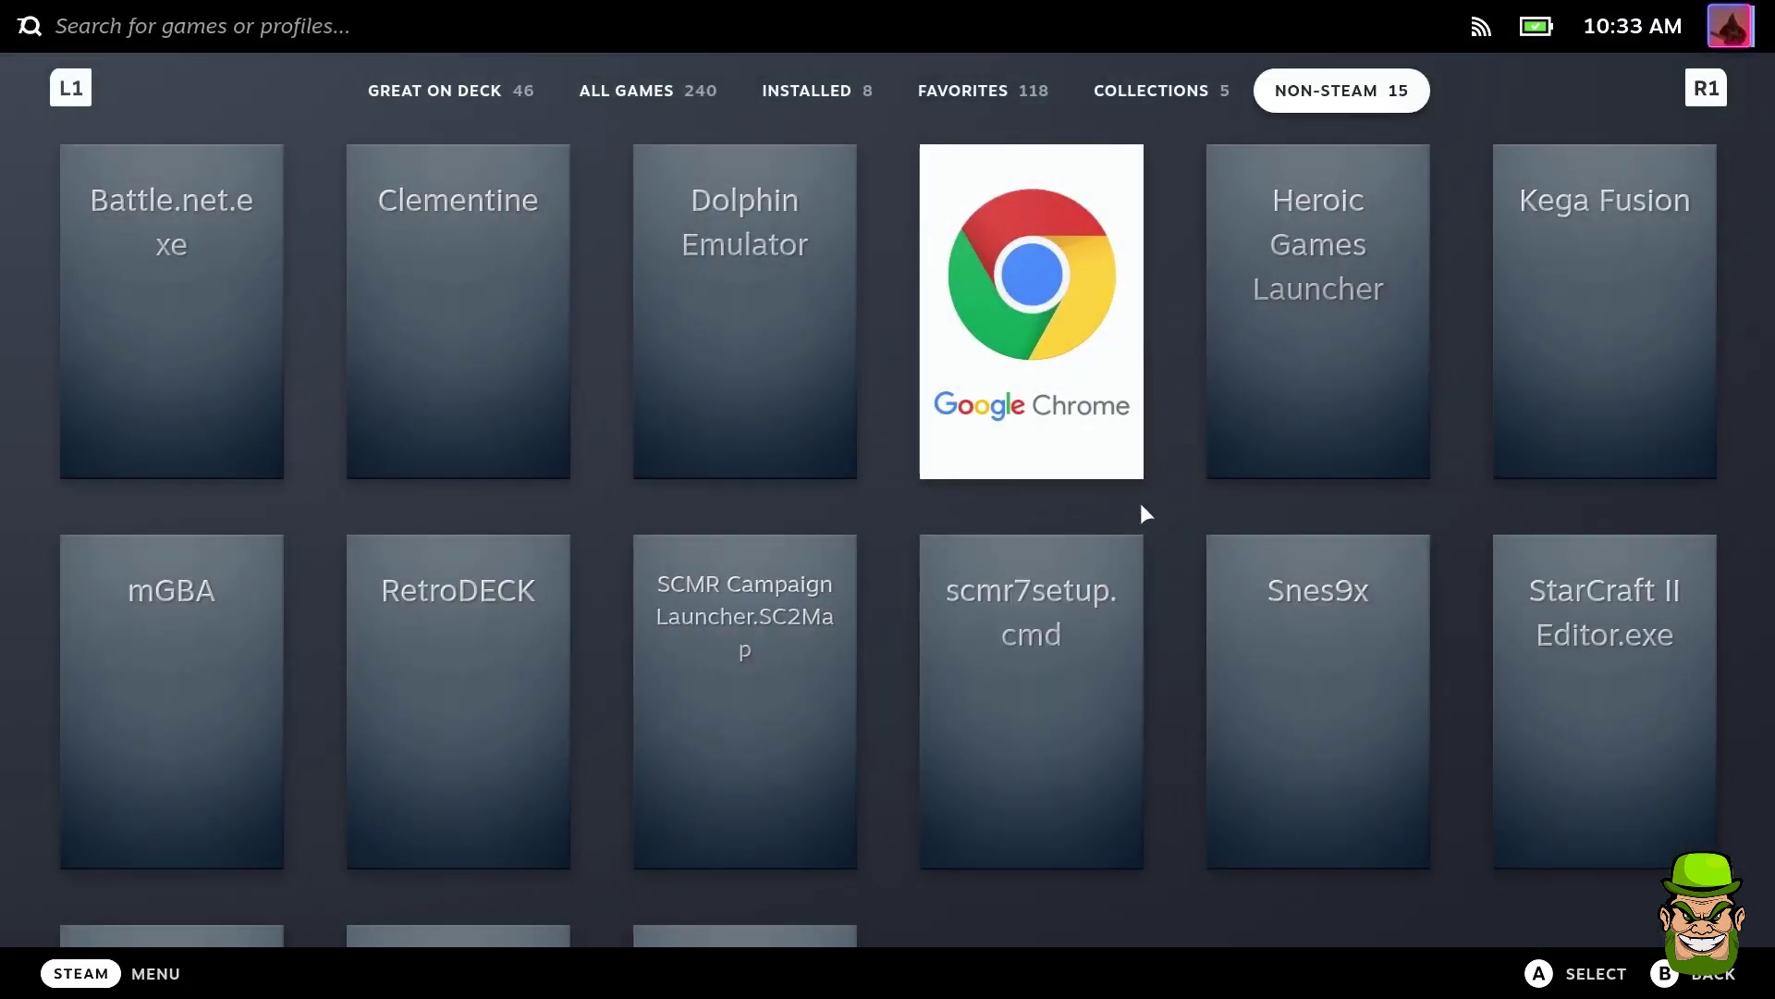
pyautogui.click(1328, 305)
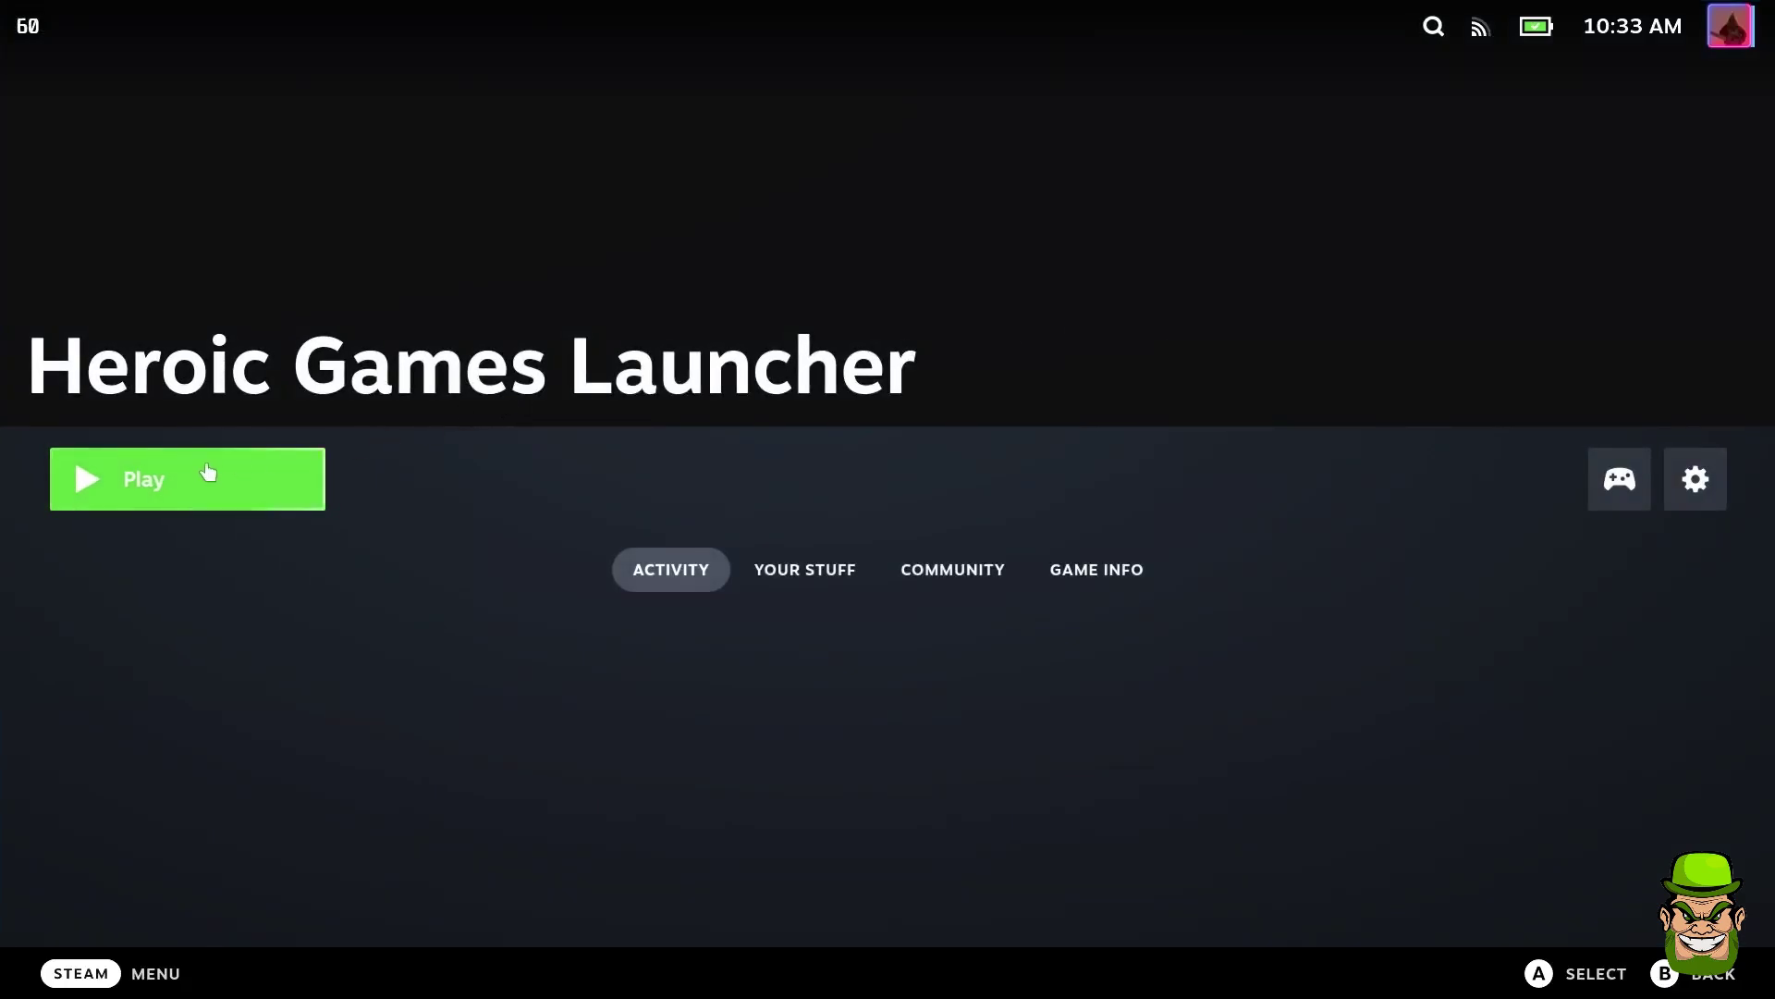
# Step: Examine the shortcut and compatibility properties of Heroic Games Launcher, and return to its game page
pyautogui.click(1695, 478)
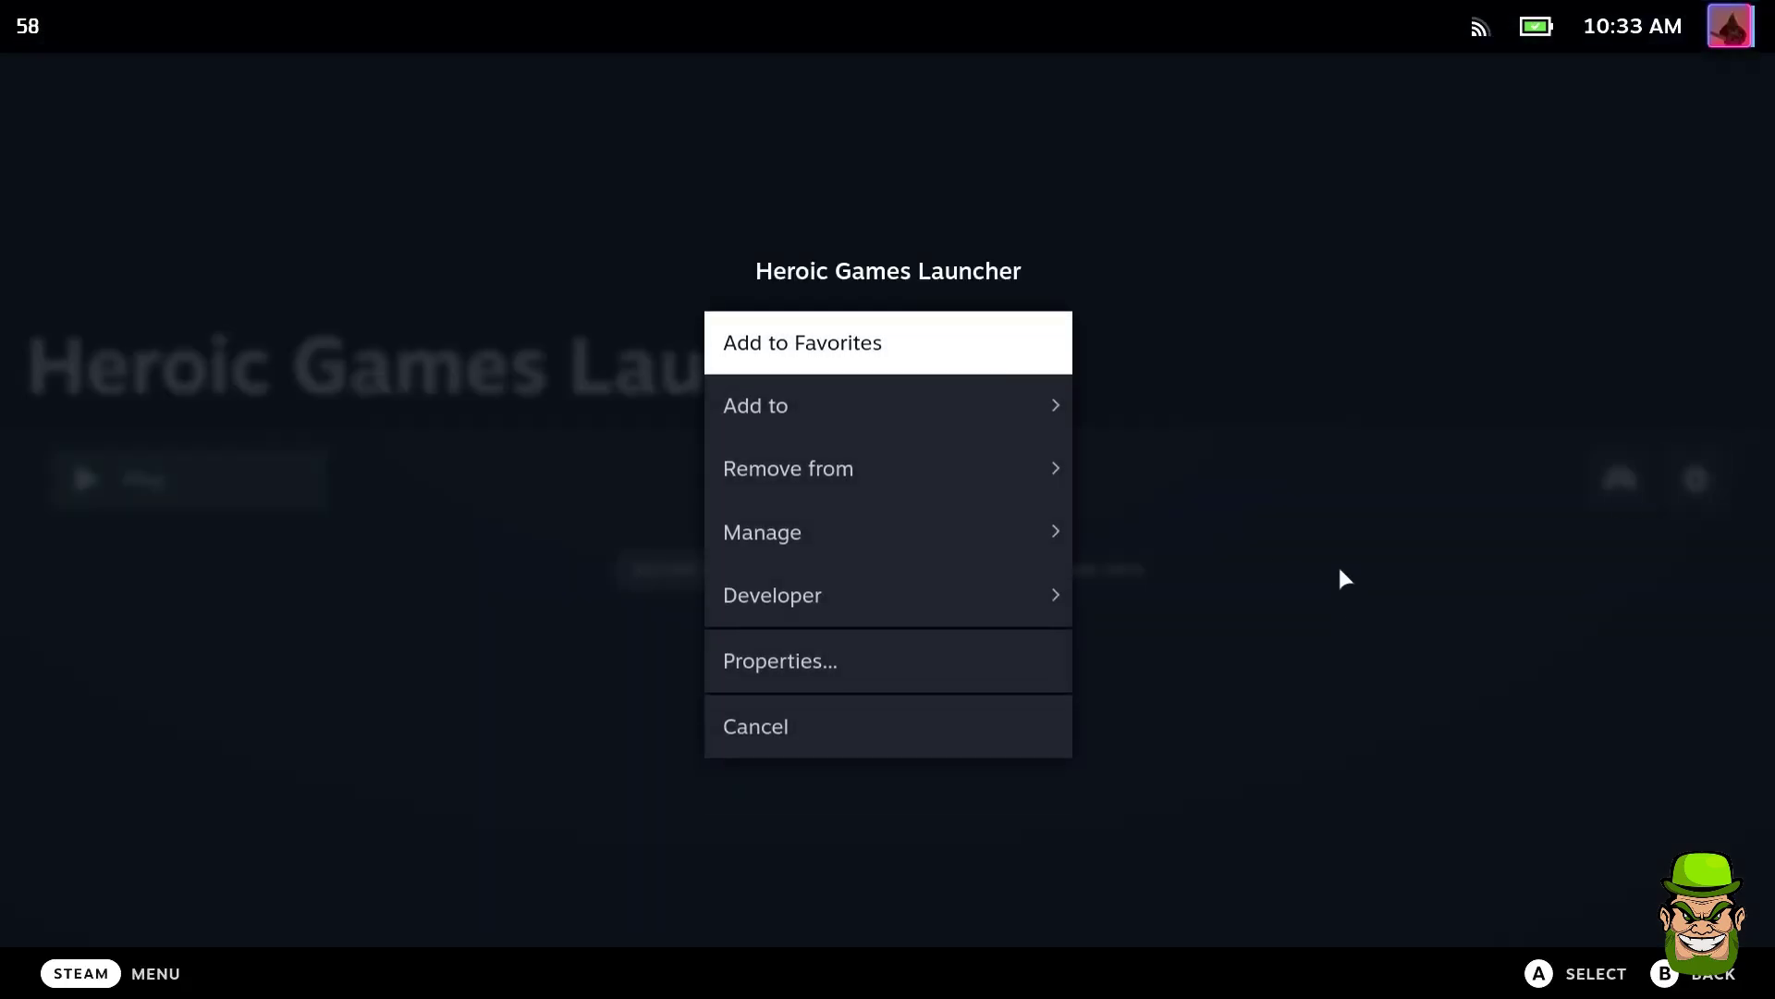
pyautogui.click(834, 672)
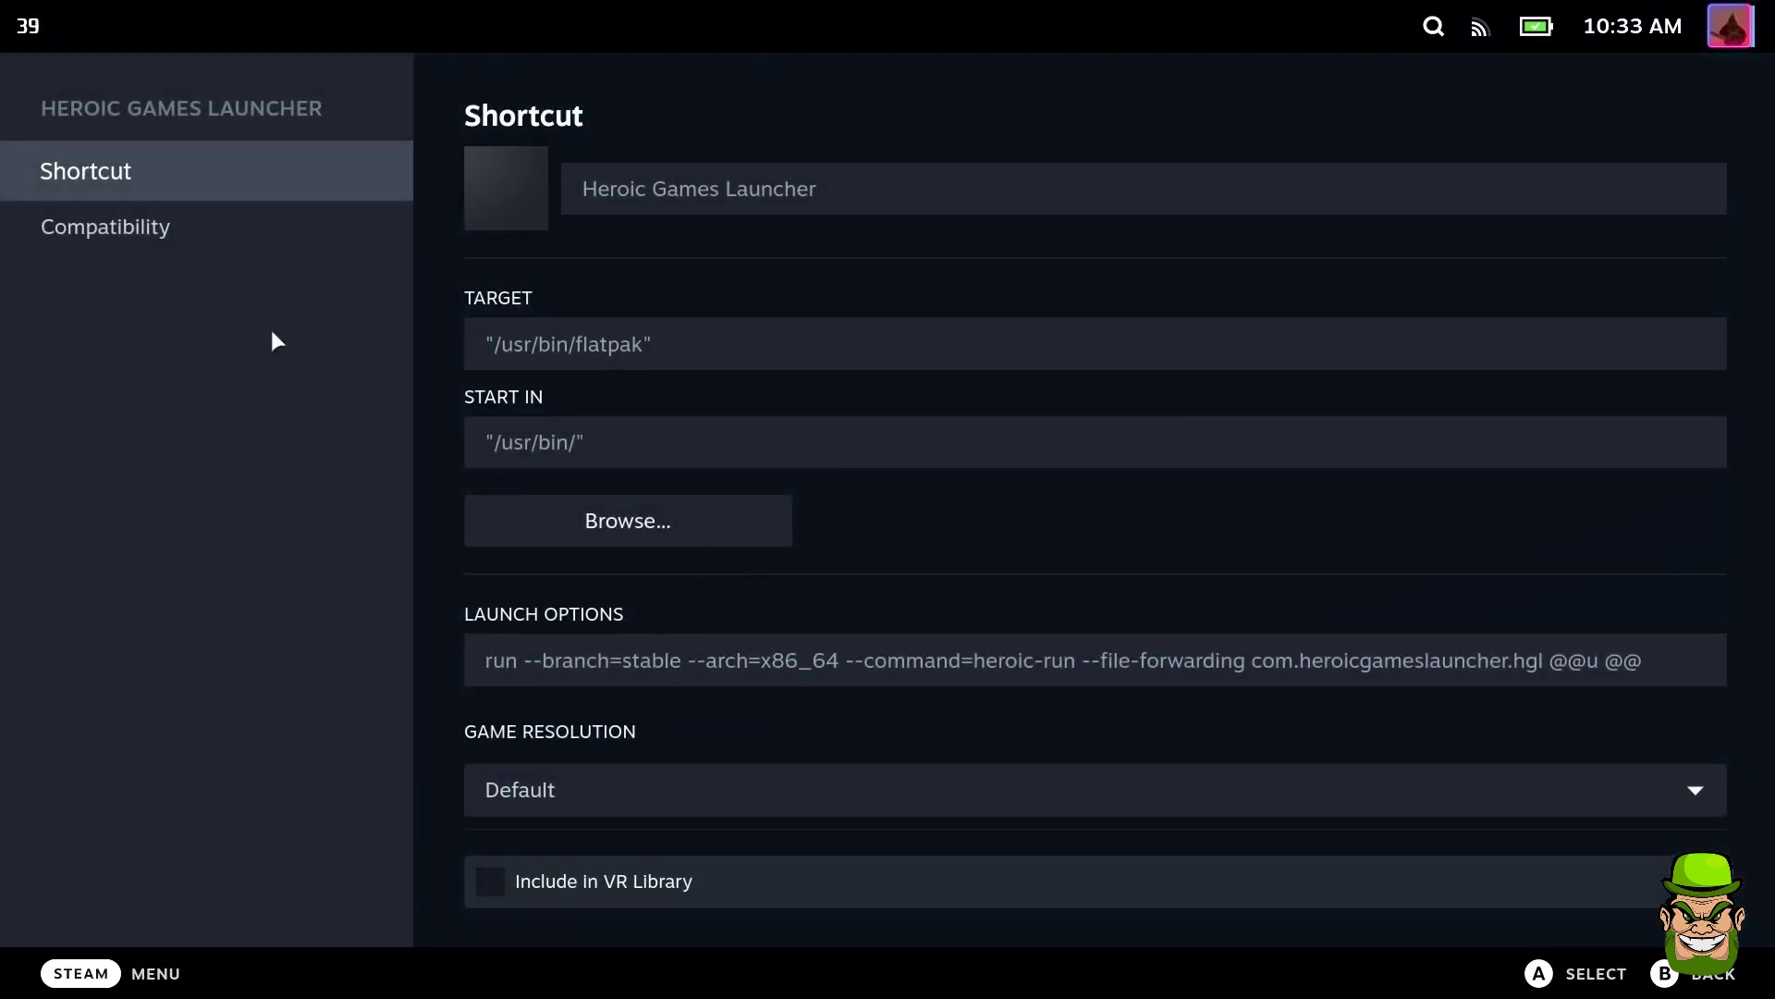
pyautogui.click(79, 215)
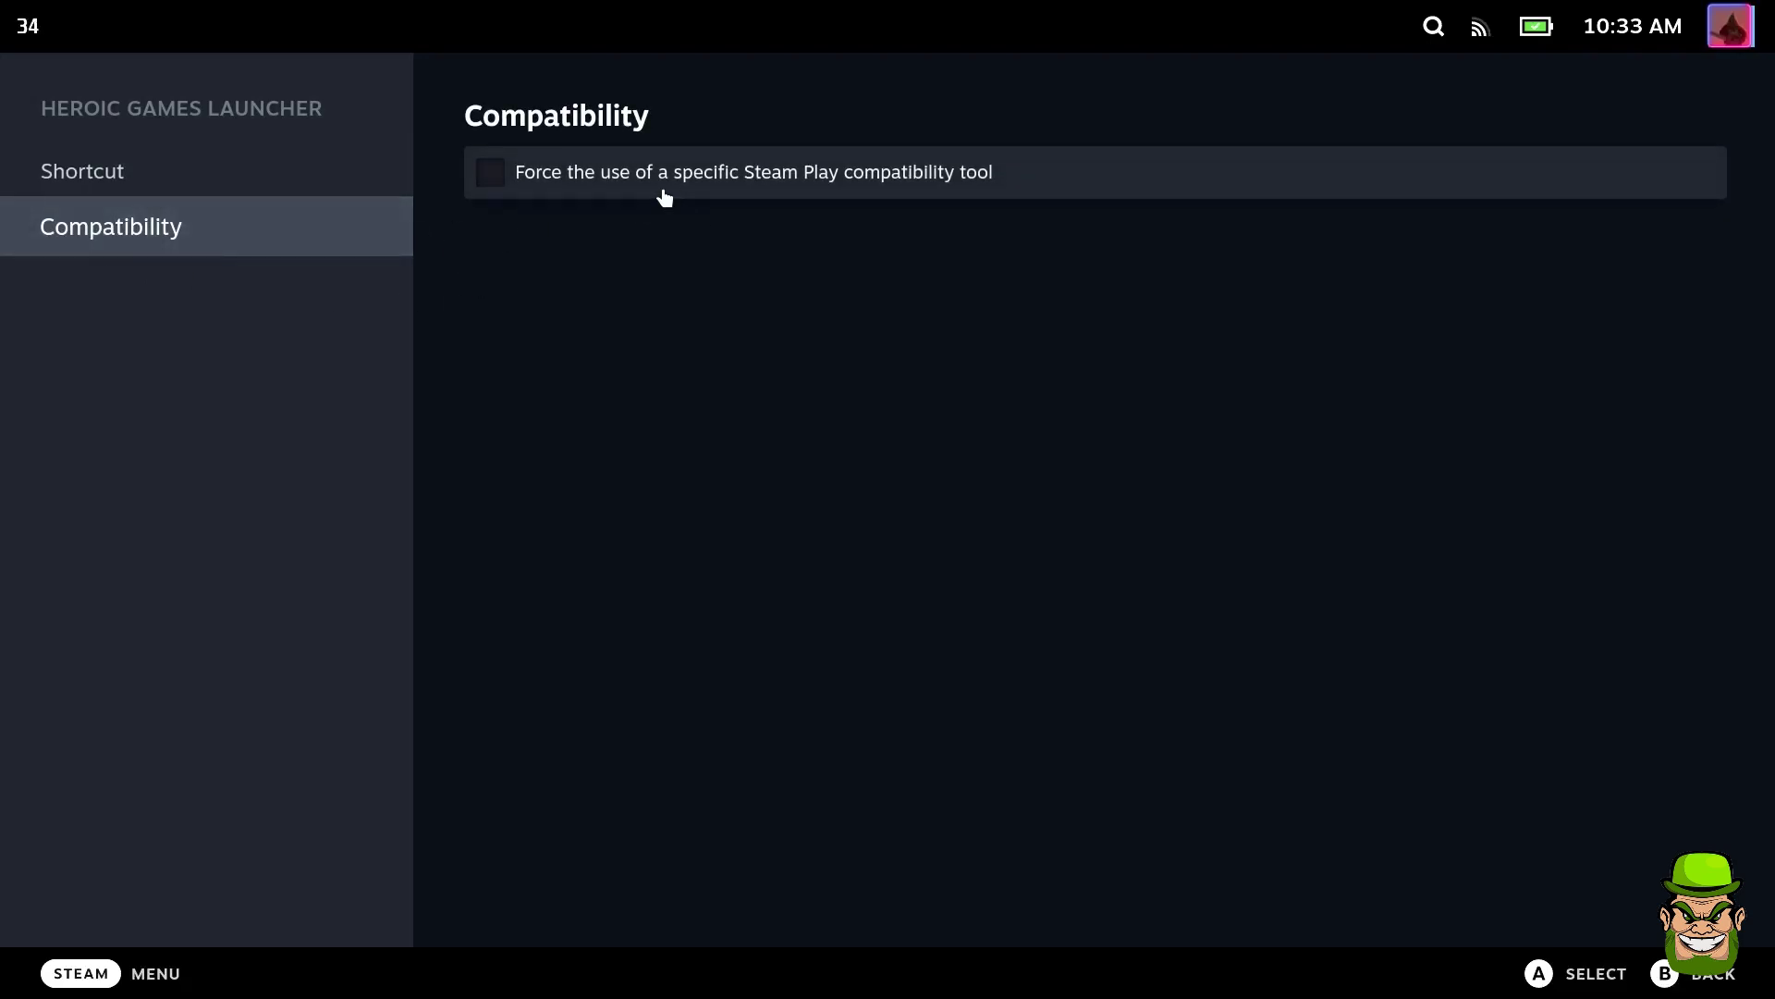
pyautogui.click(137, 193)
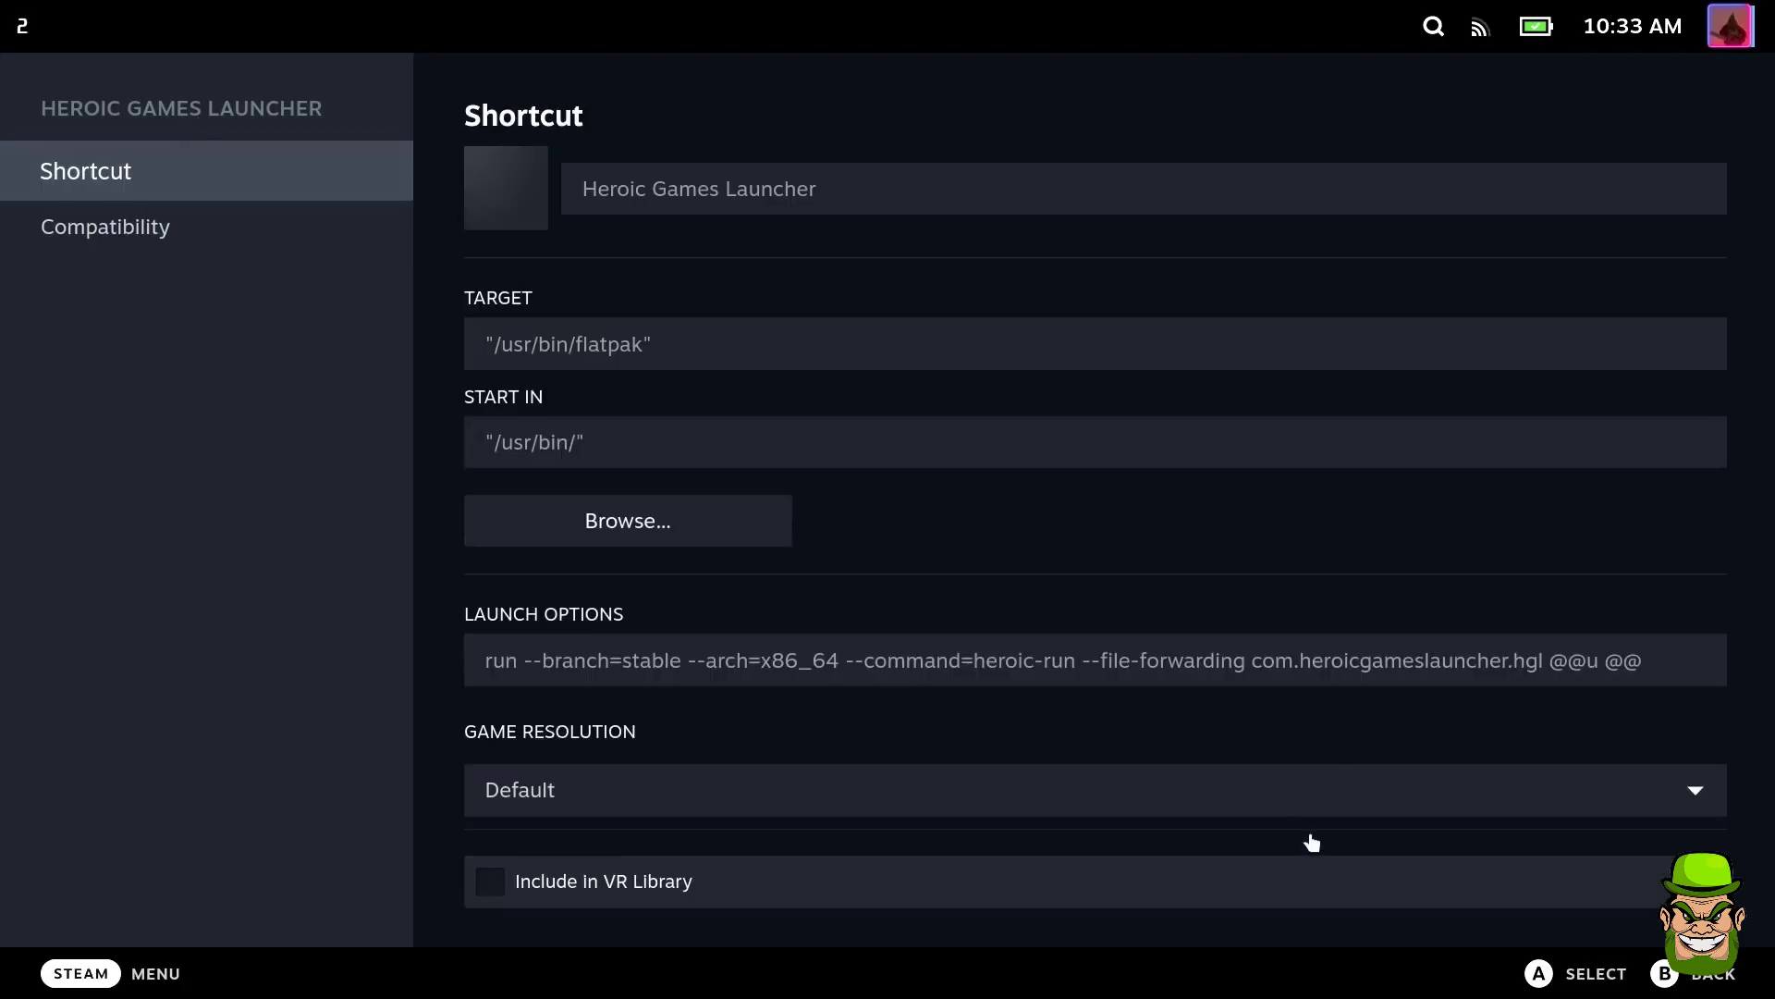
pyautogui.click(1671, 986)
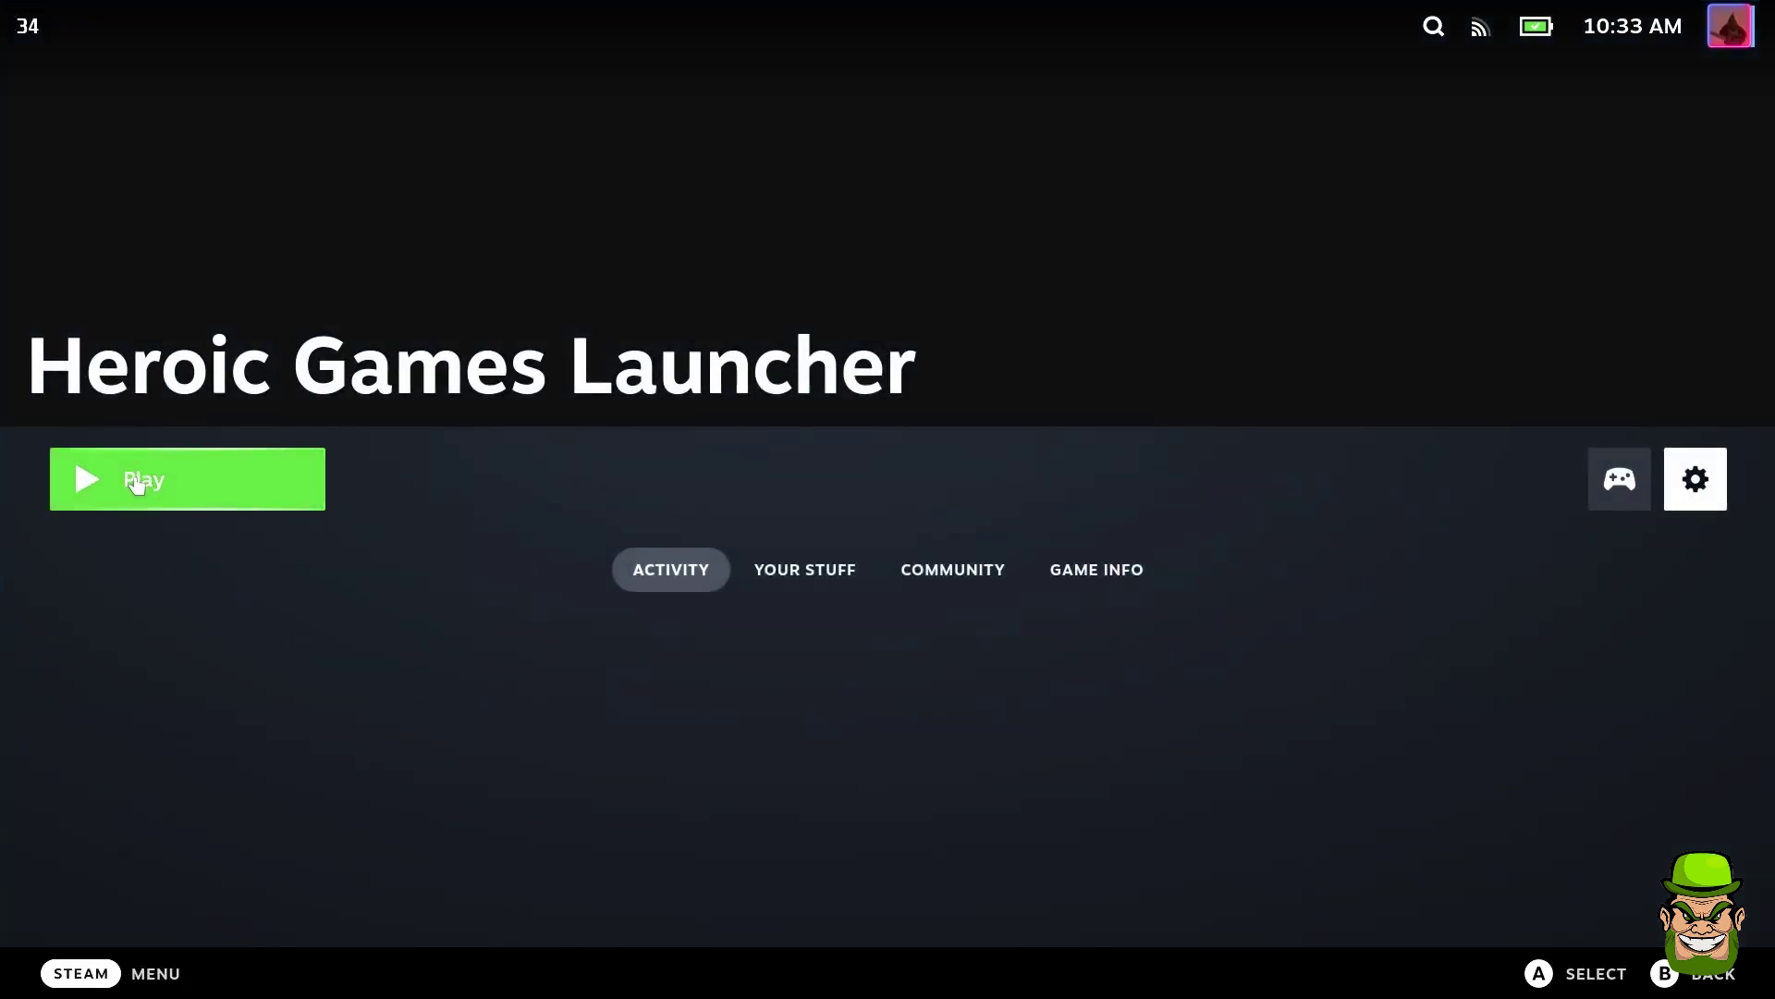
# Step: Launch Heroic Games Launcher in Gaming Mode and try to start World War Z
pyautogui.click(138, 483)
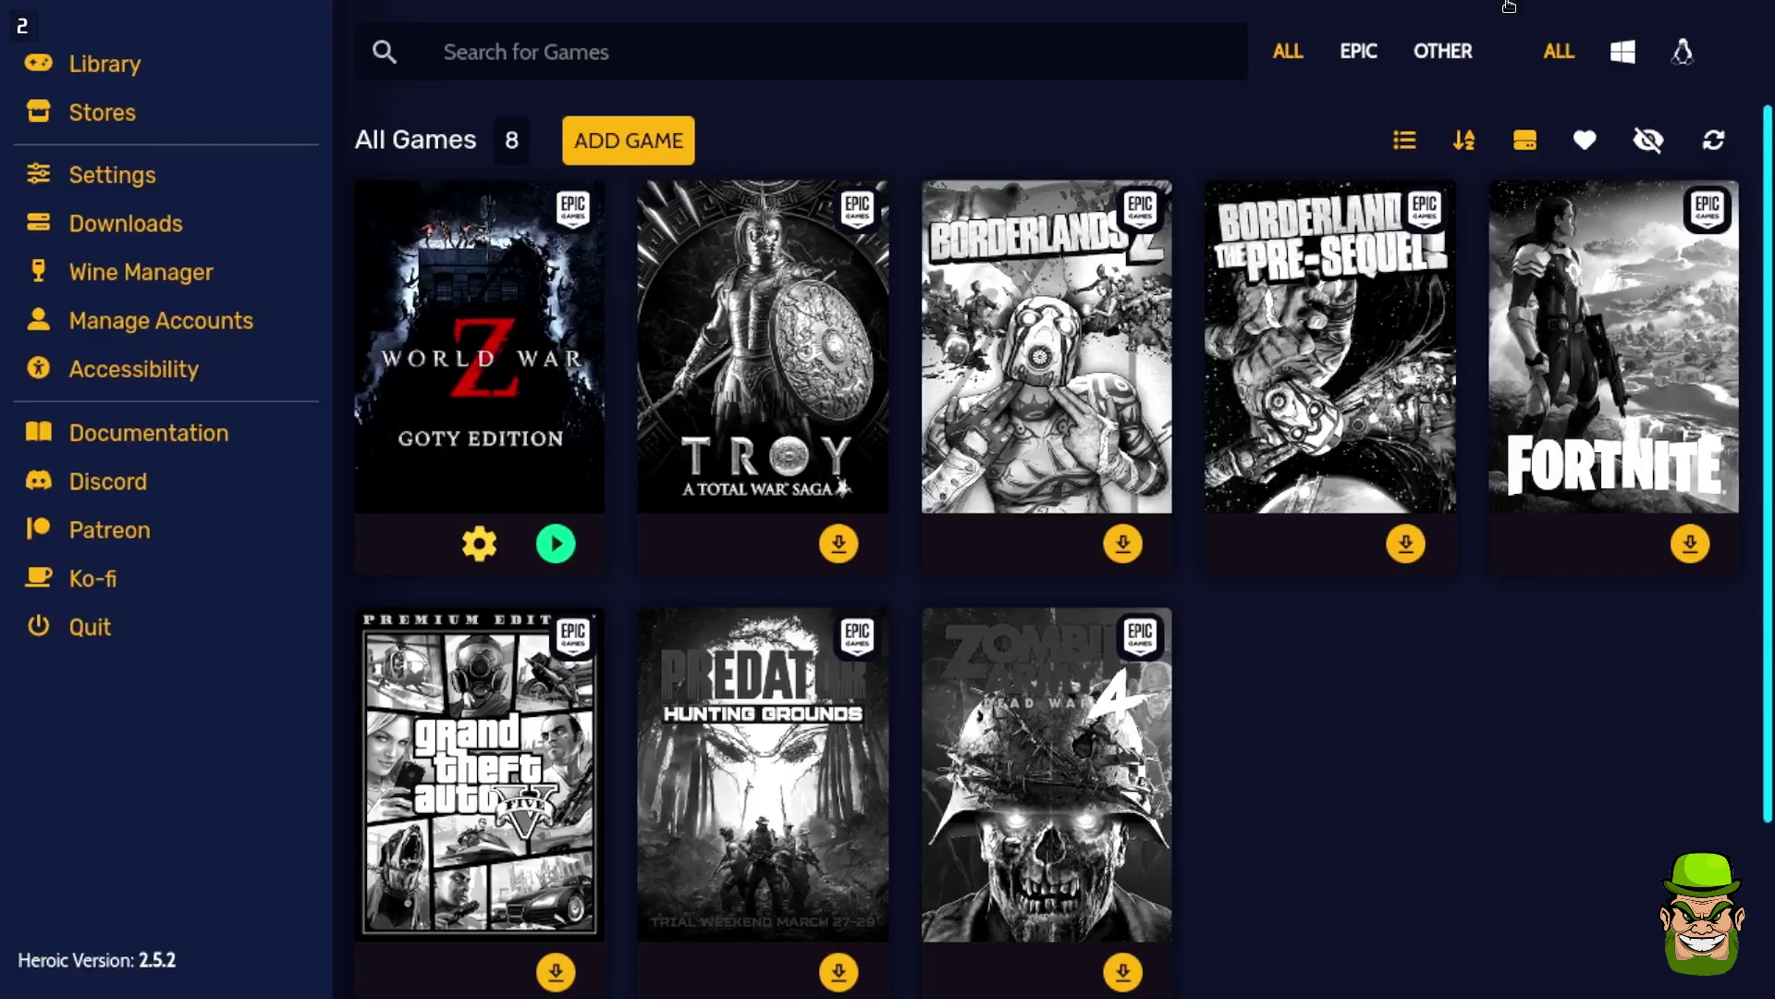
pyautogui.click(557, 543)
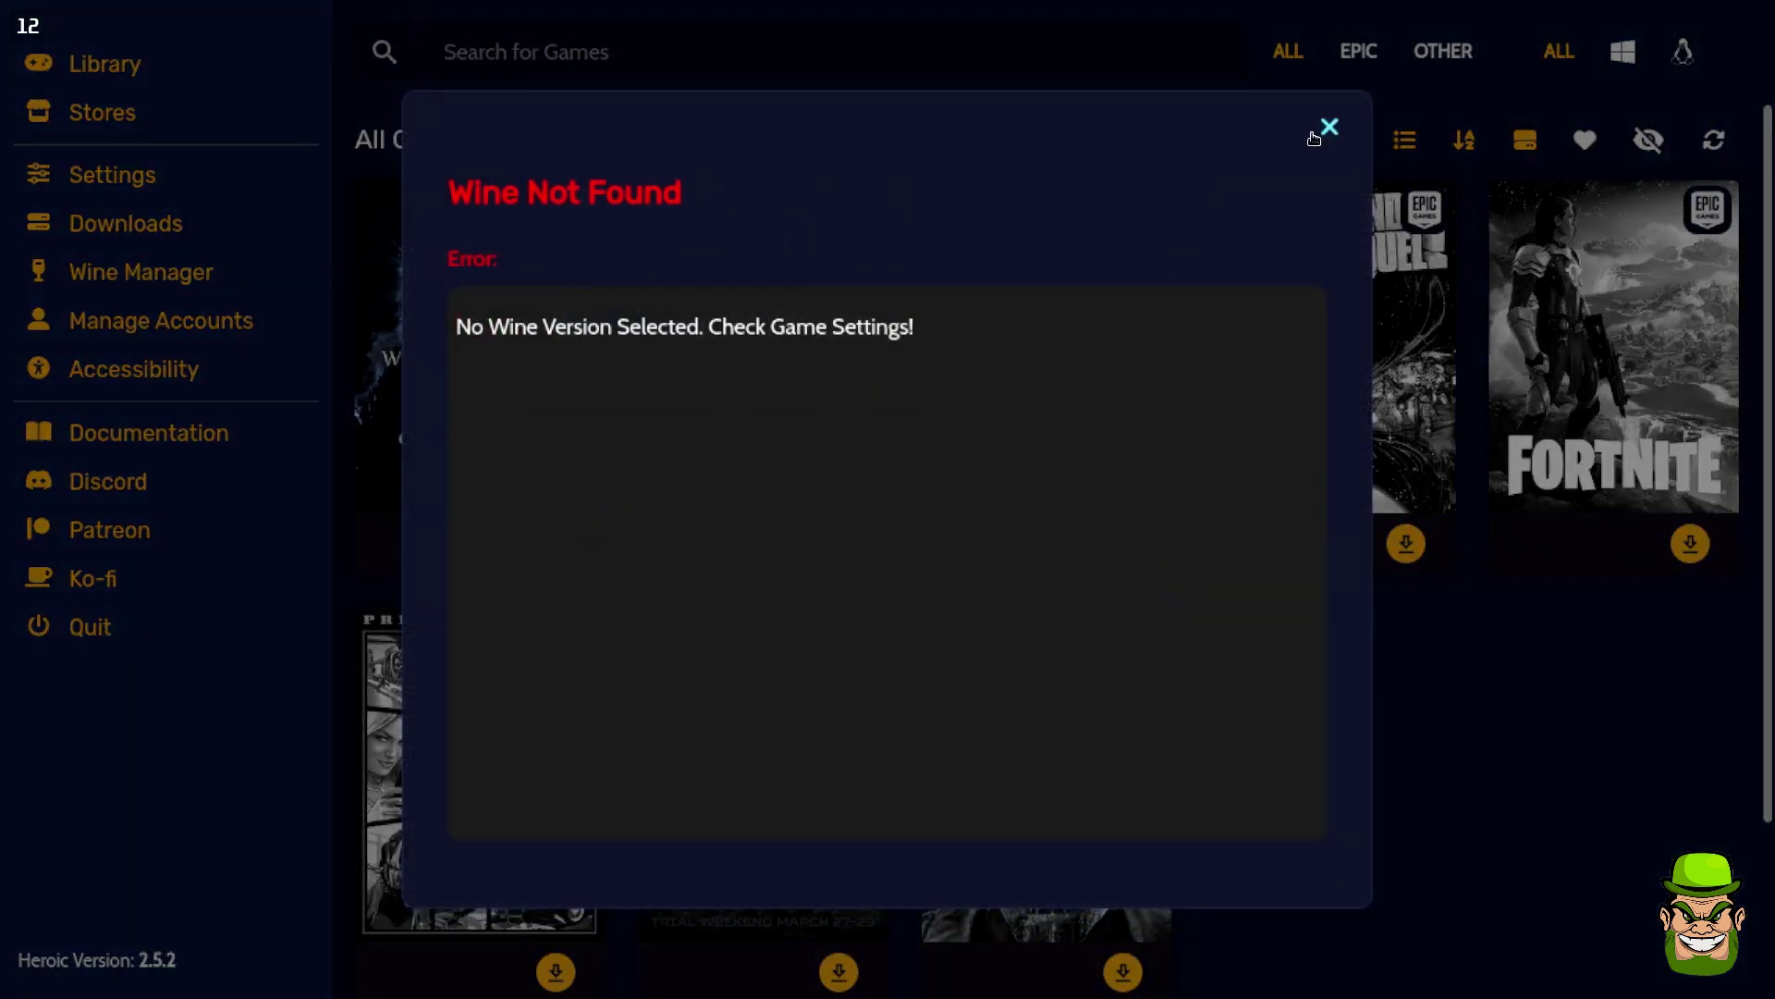
pyautogui.click(1330, 127)
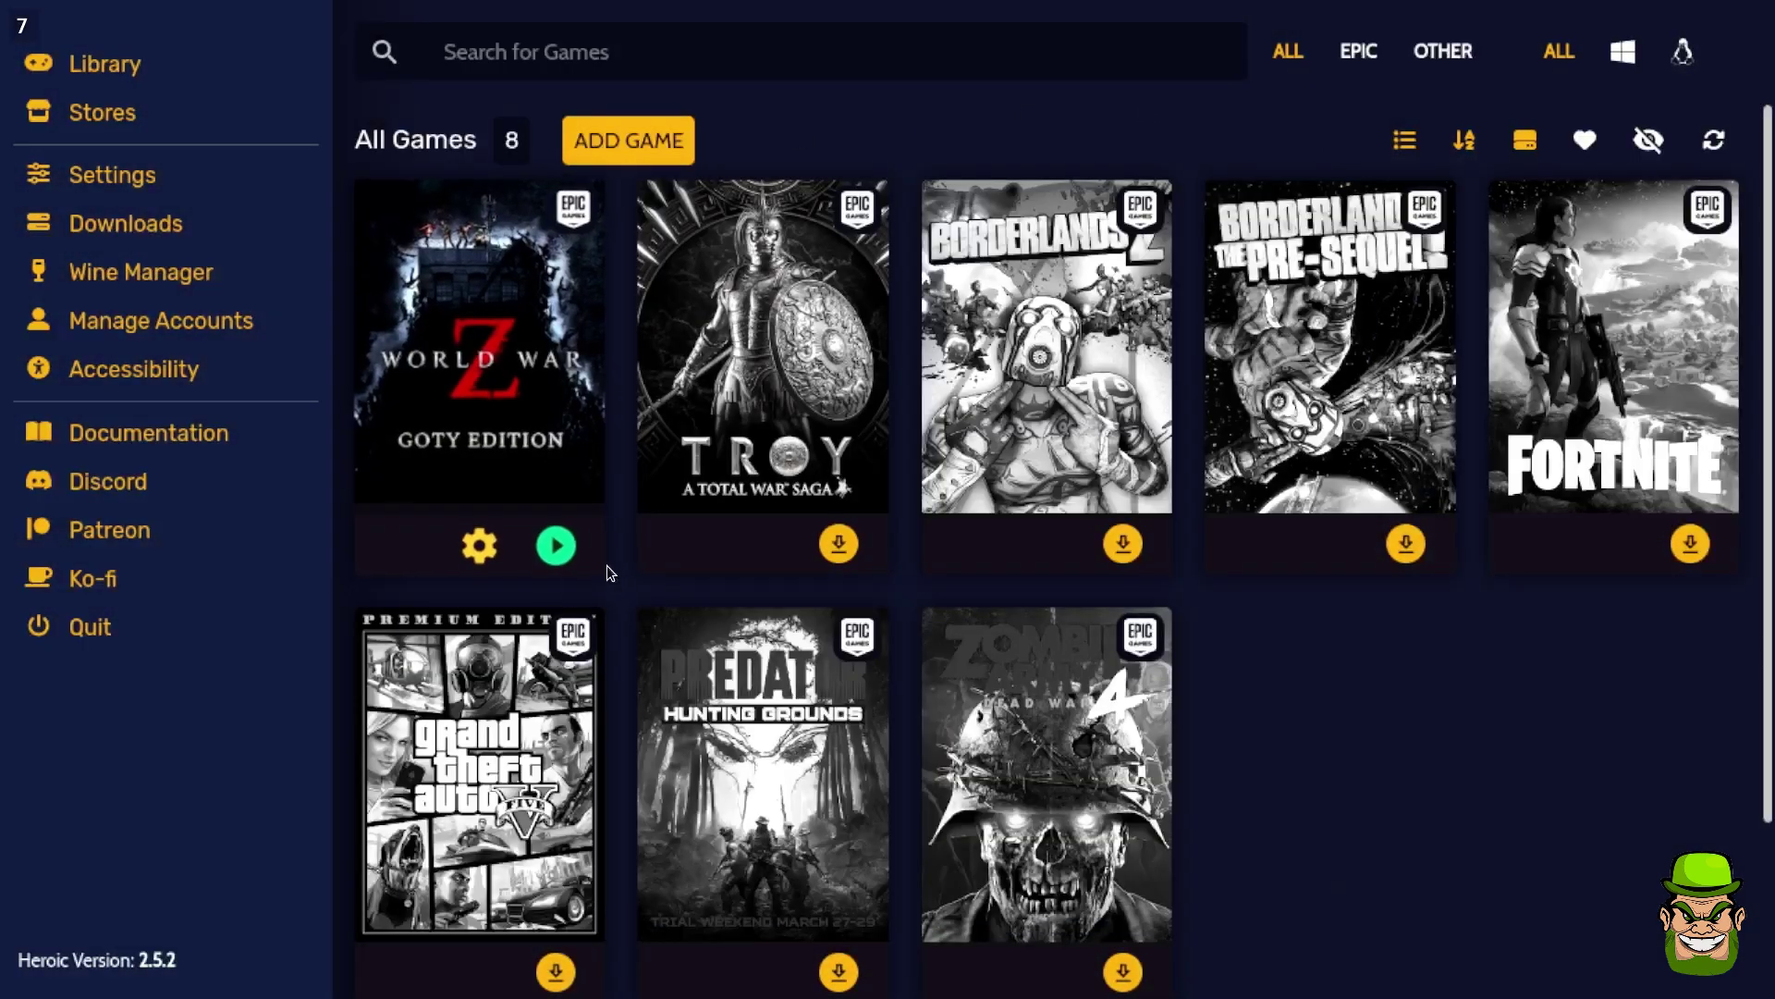
# Step: Open World War Z's game settings and bring up its Wine version choices
pyautogui.click(485, 560)
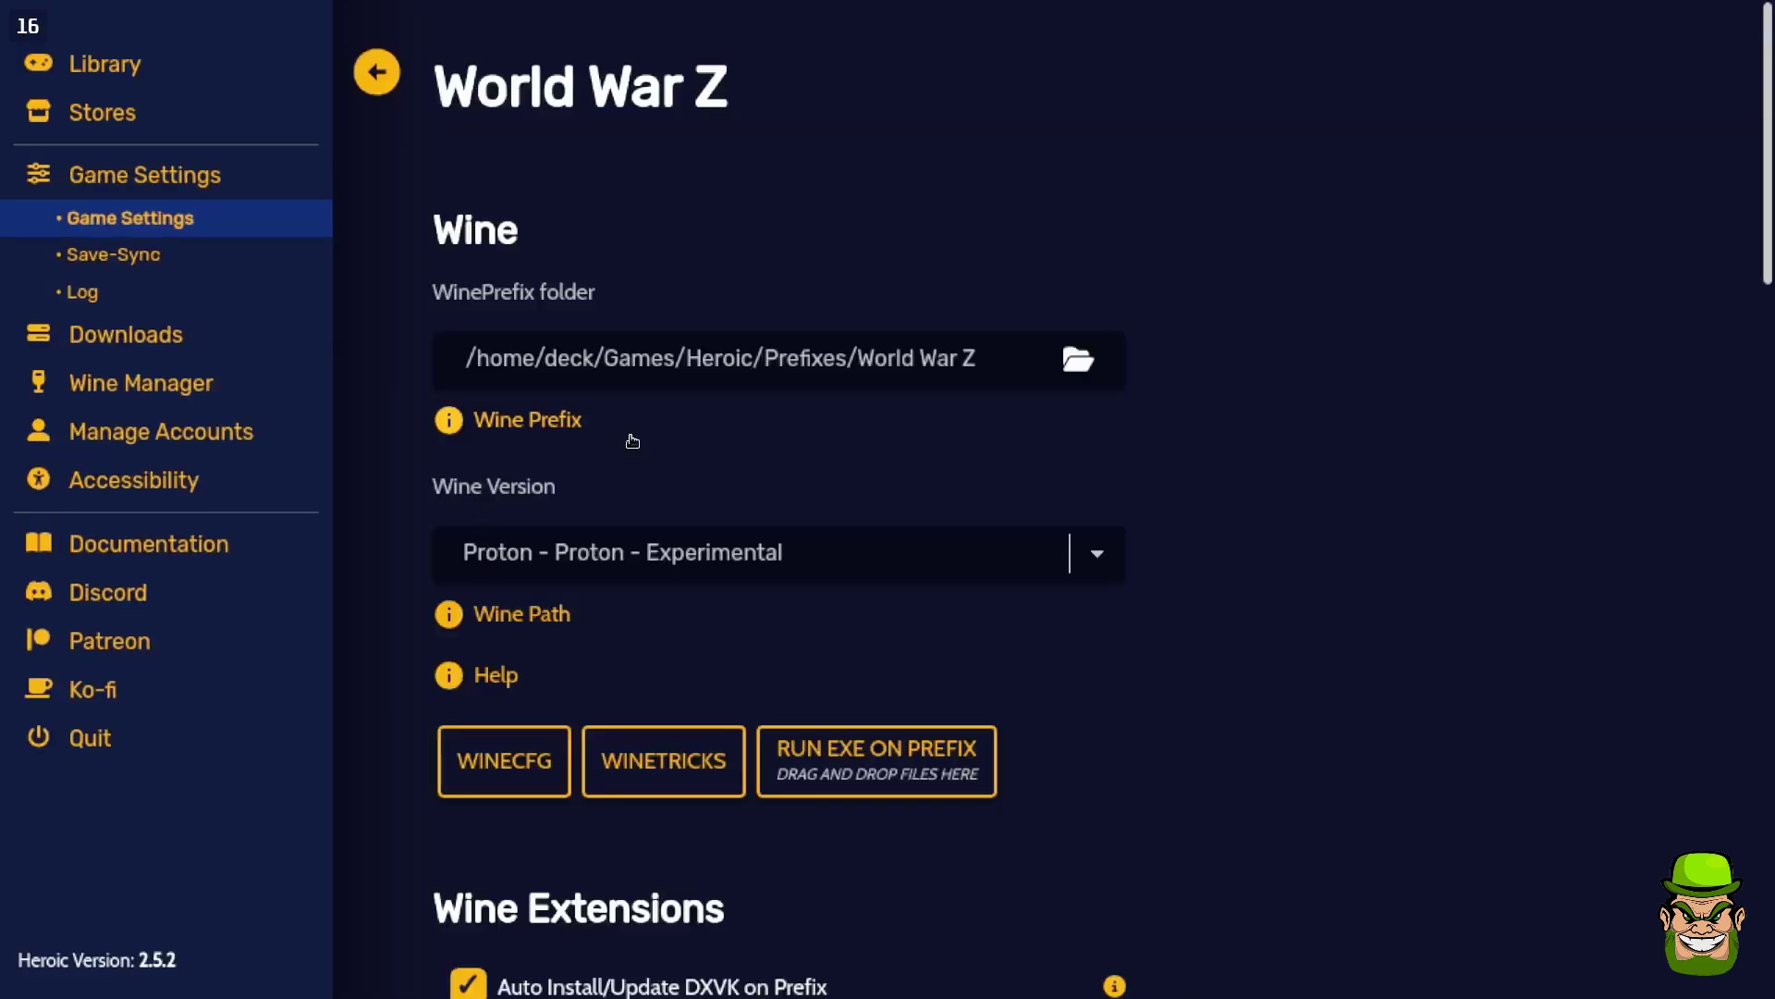
pyautogui.click(676, 538)
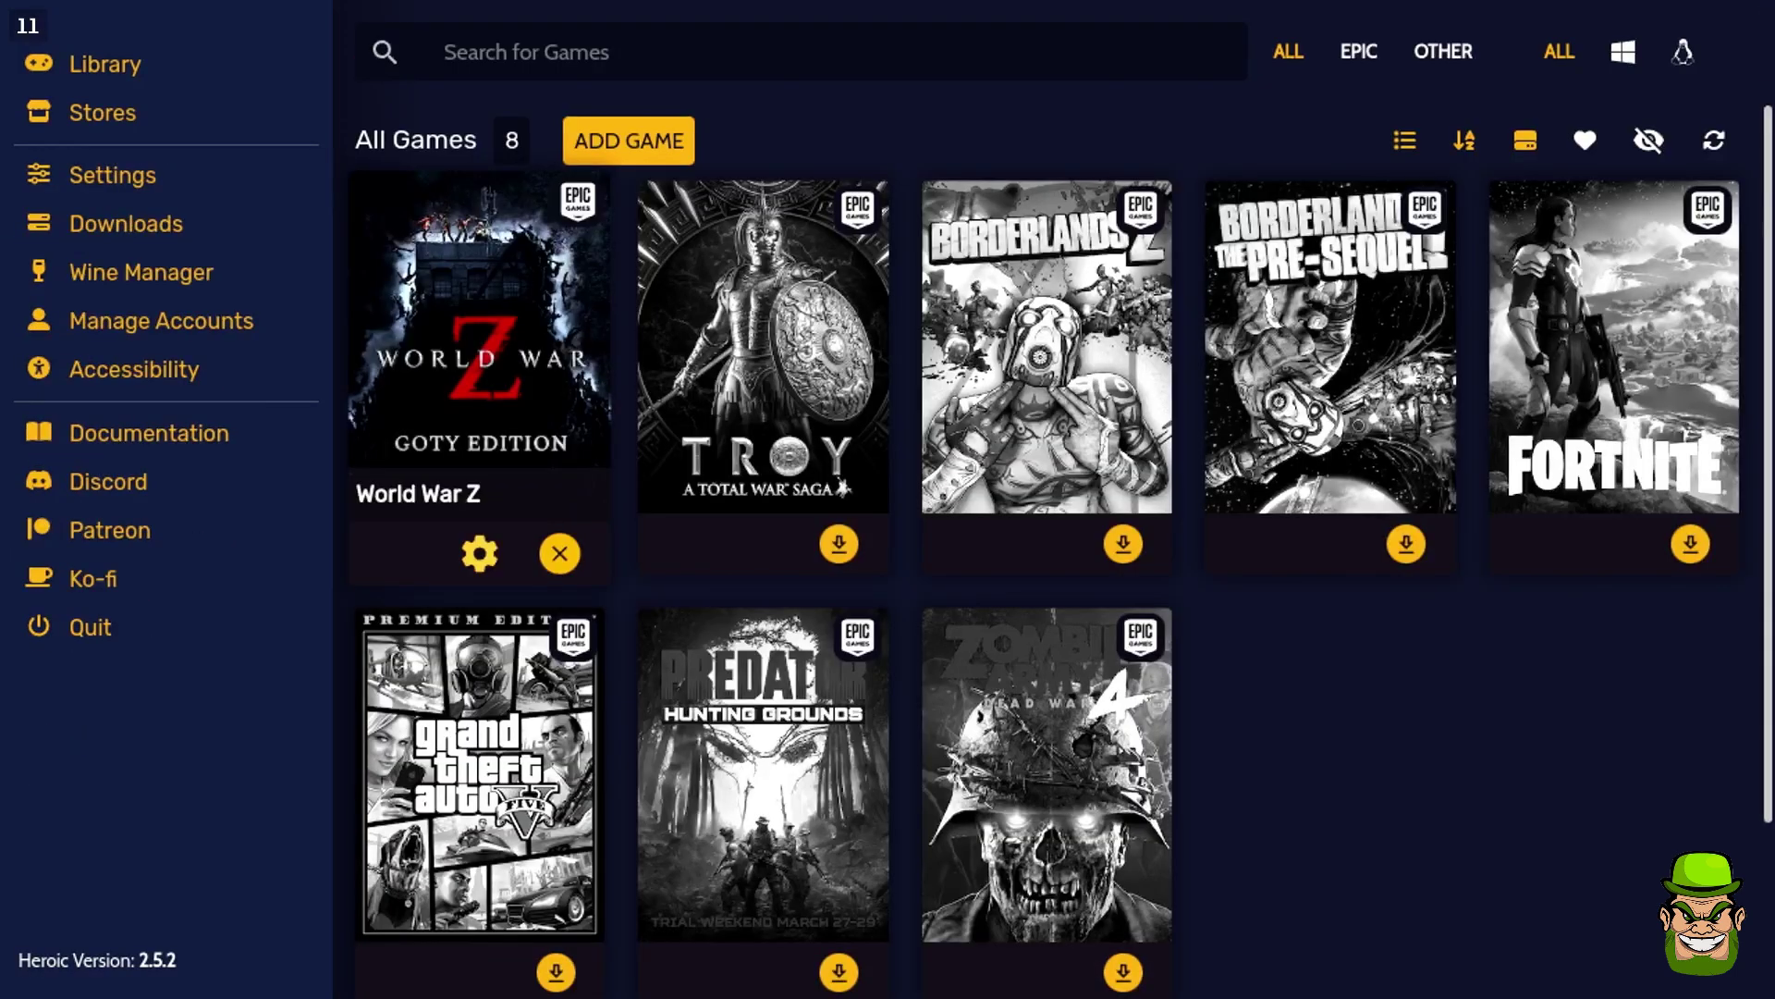